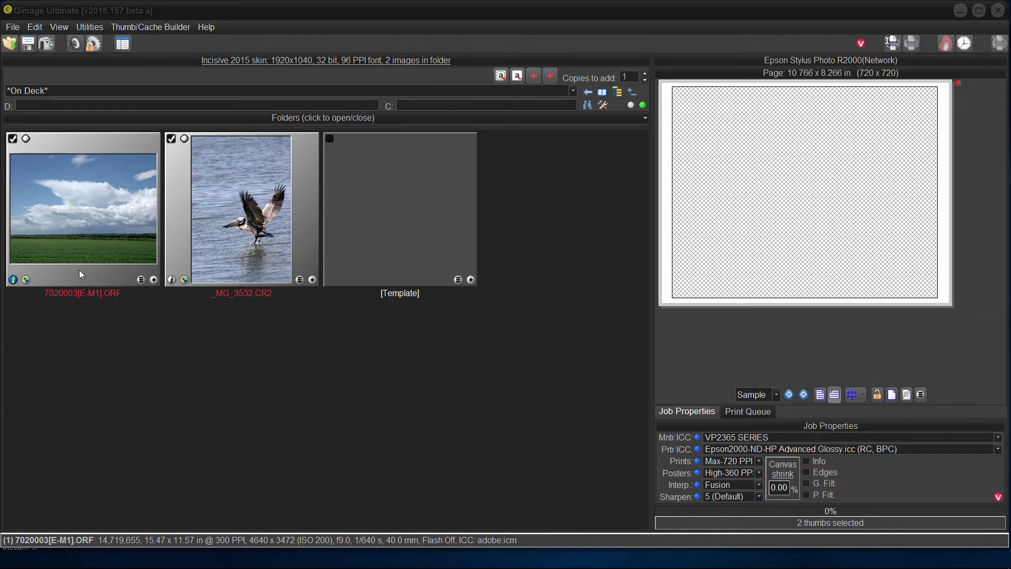
Step: Open the landscape raw photo 7020003[E-M1].ORF in Raw Photo Developing Options
left_click(25, 279)
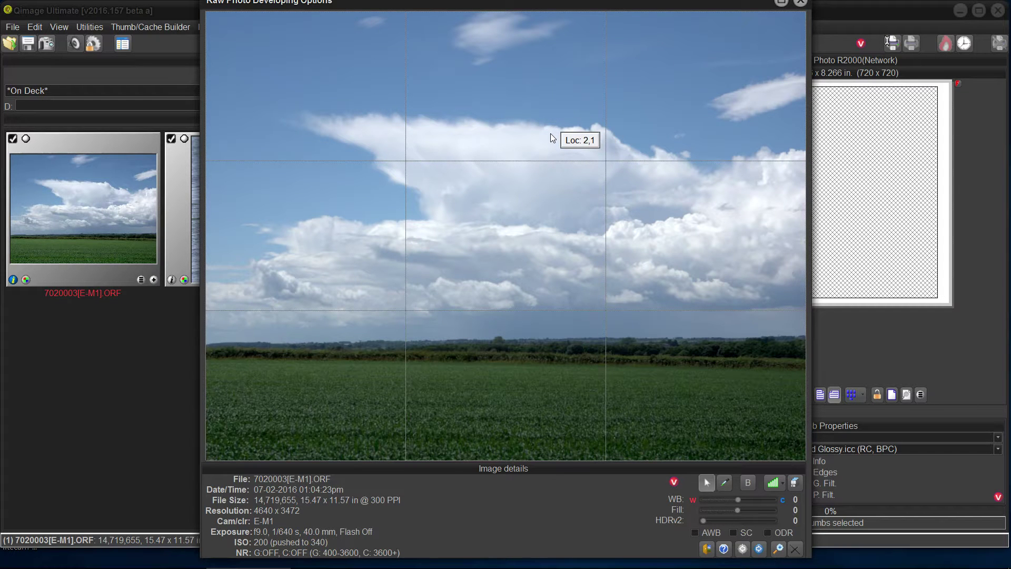
Step: Set the landscape's exposure from a bright cloud point, raising the ISO 200 push from 340 to 370
left_click(725, 485)
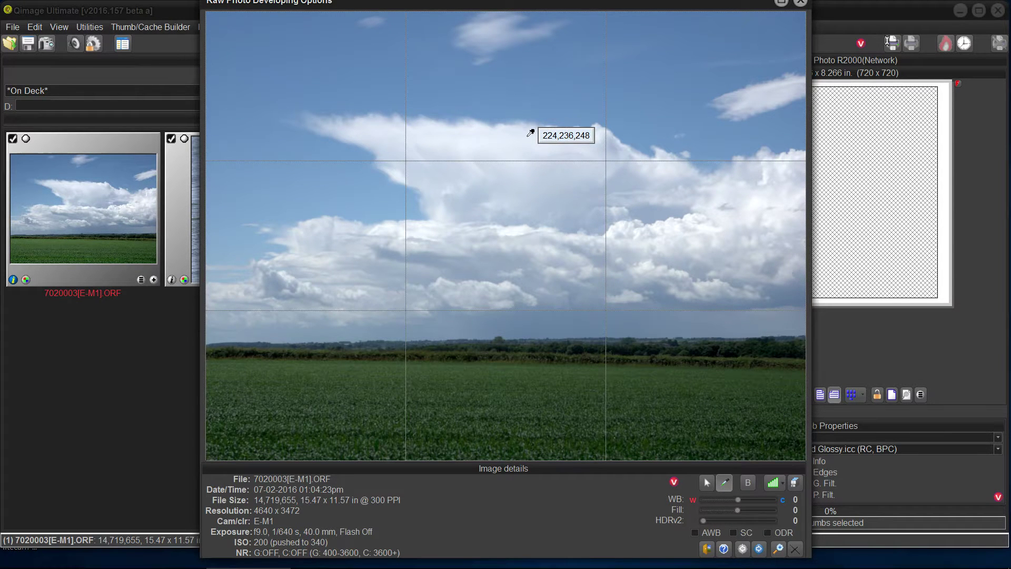
left_click(531, 132)
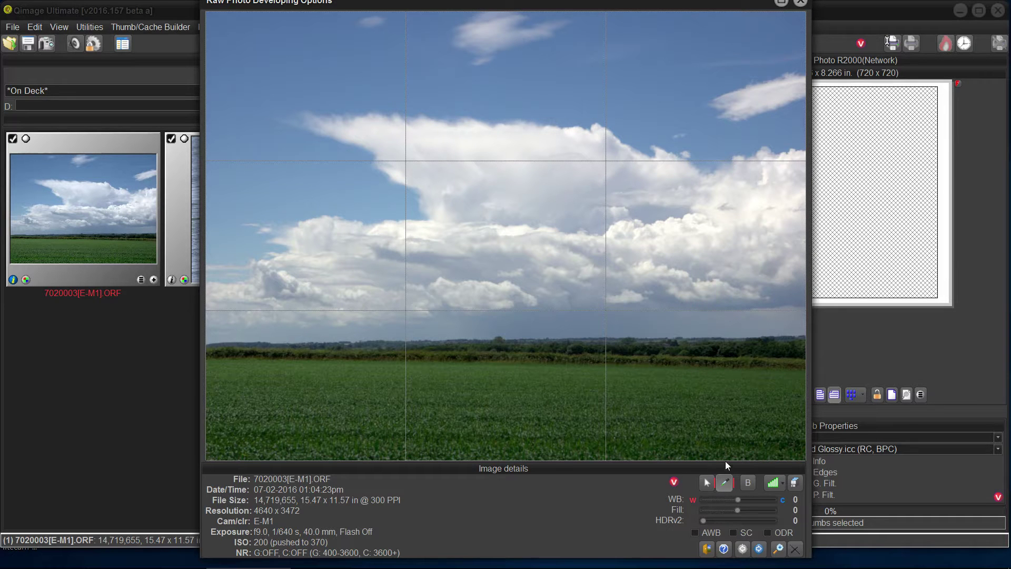
left_click(749, 484)
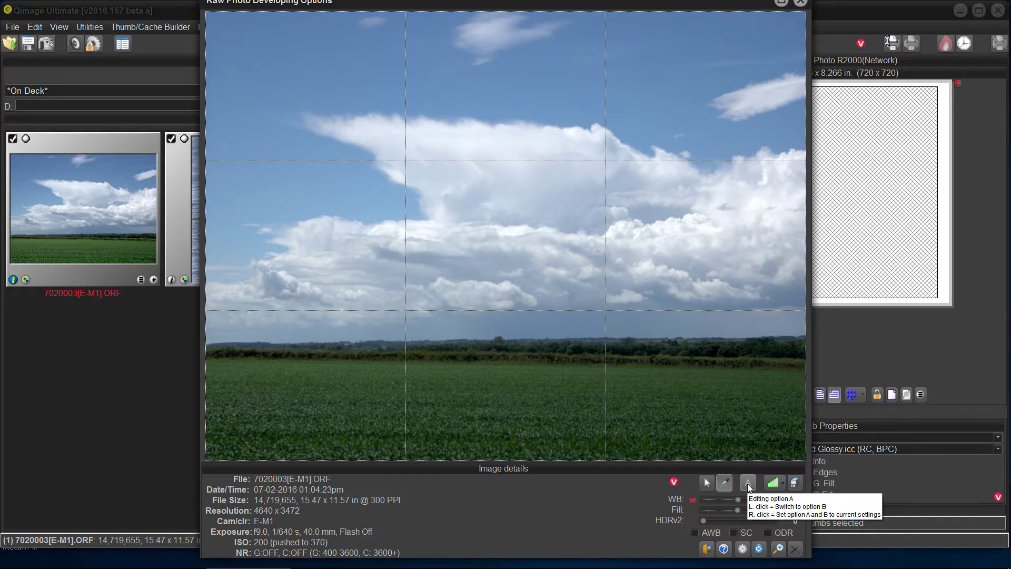
left_click(748, 483)
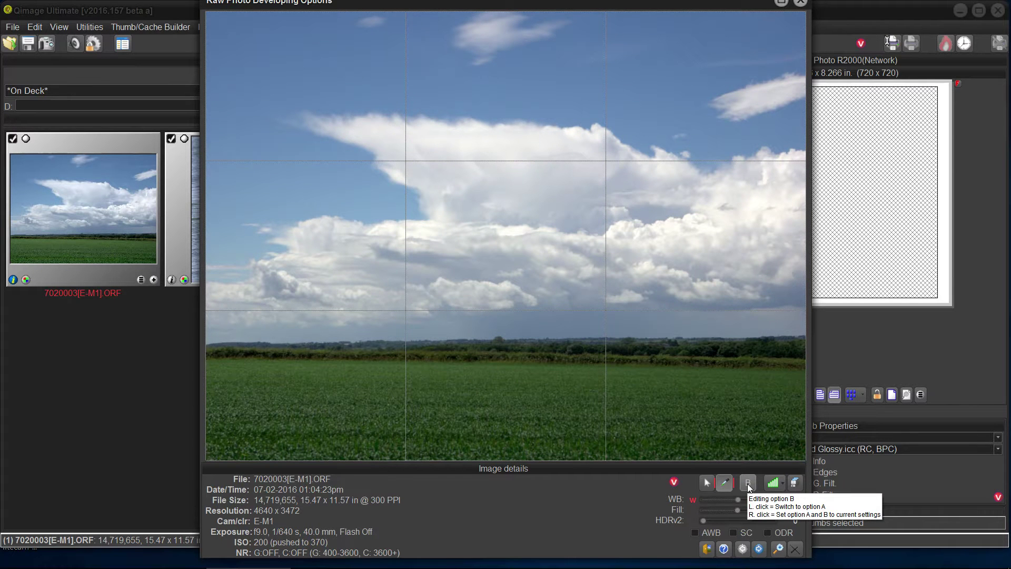
left_click(749, 483)
left_click(750, 487)
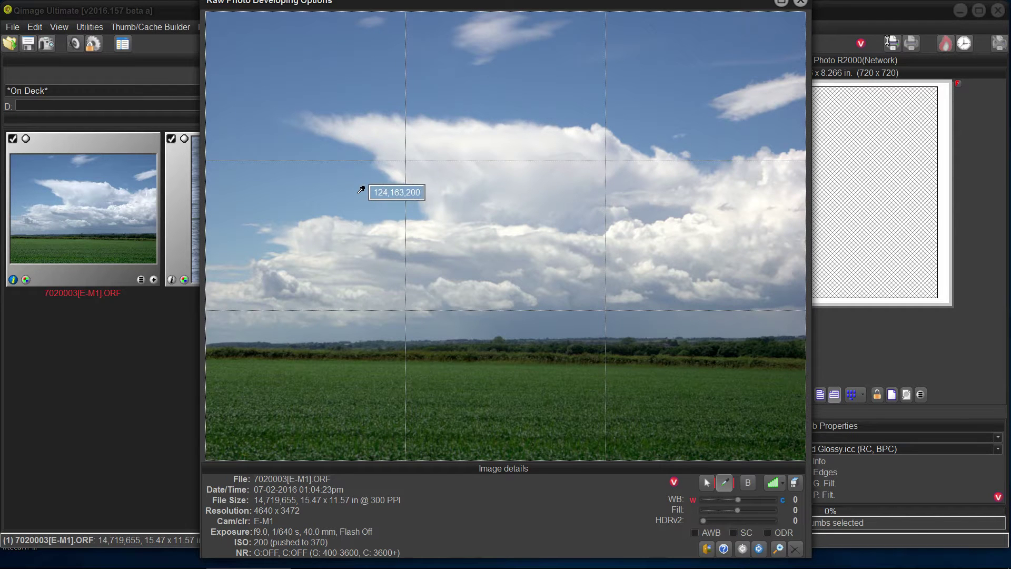
Step: Mark the central cloud band with Recover highlights (auto blk level), lowering the push to 300
left_click(707, 483)
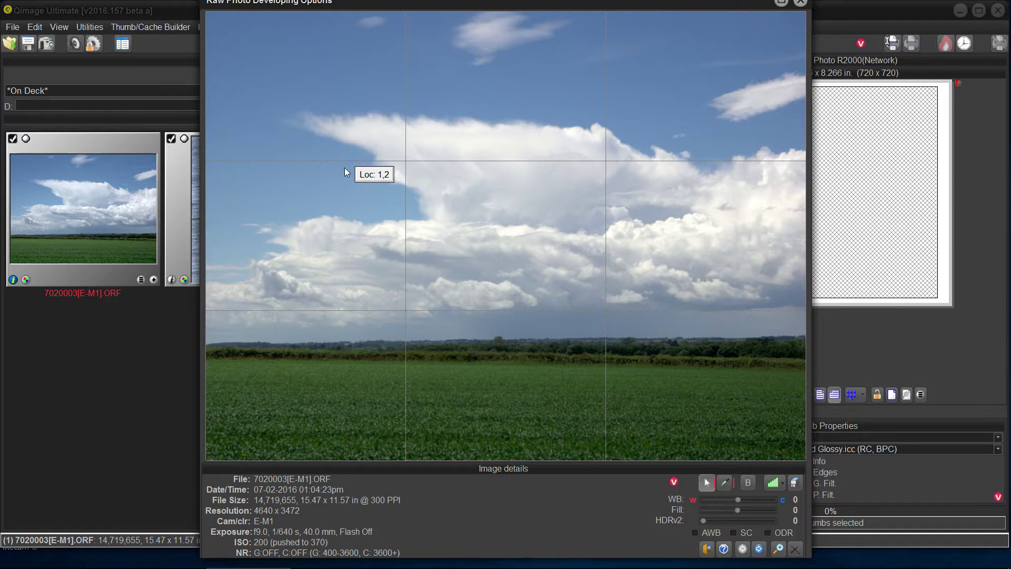
left_click_drag(344, 168, 801, 273)
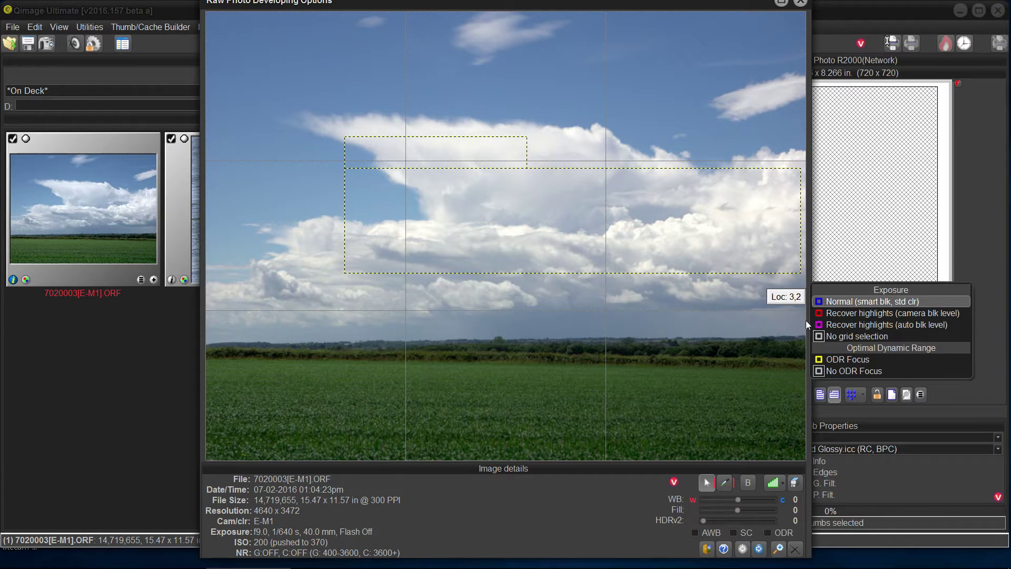
left_click(819, 326)
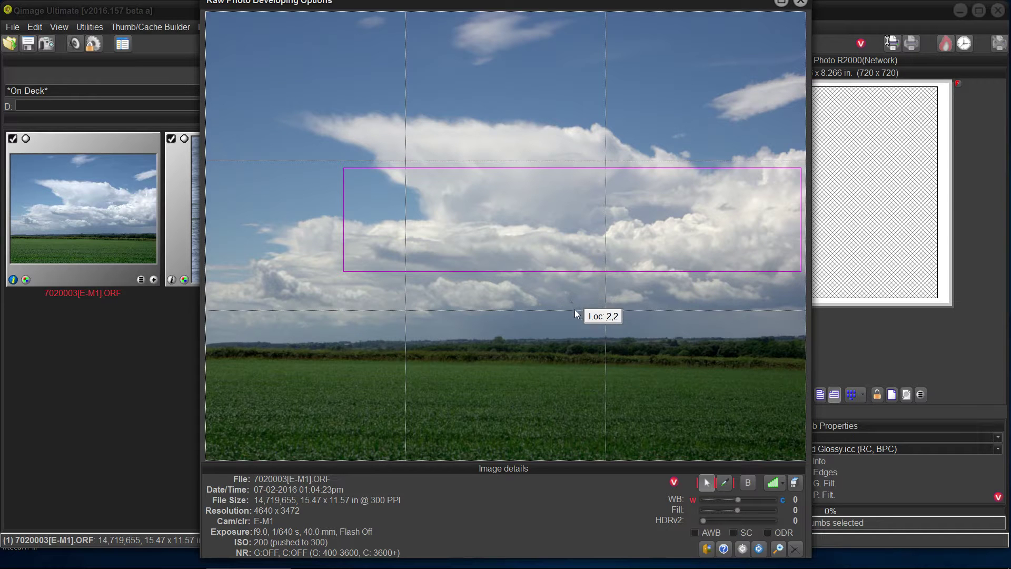
Step: Flip between options A and B to compare the highlight recovery
left_click(749, 482)
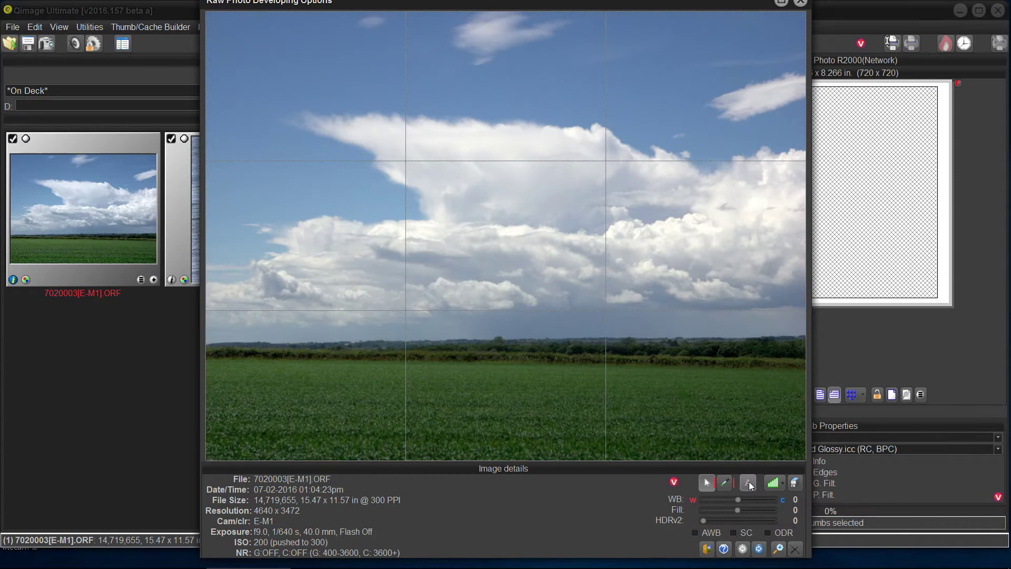
left_click(748, 483)
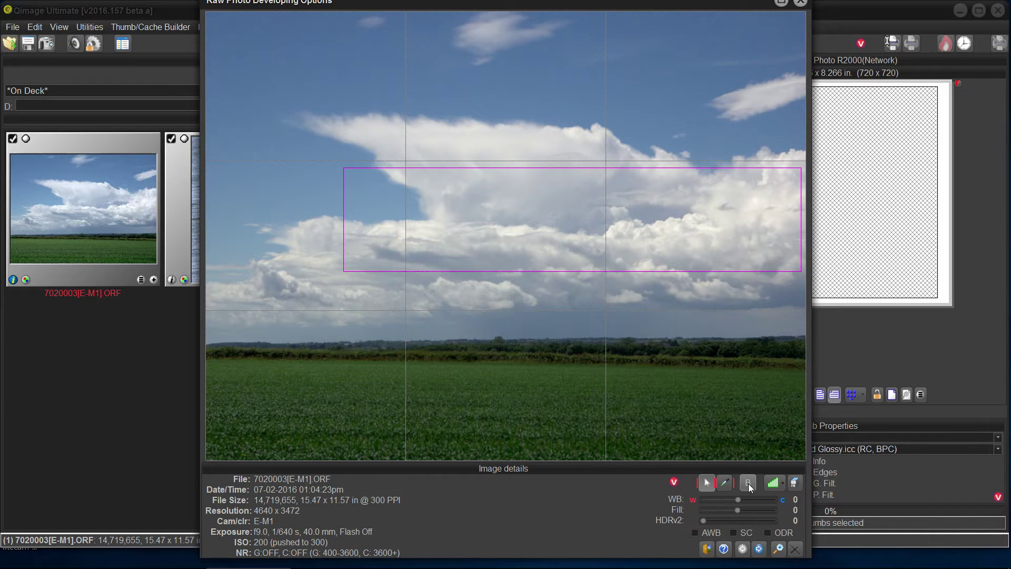
left_click(748, 483)
left_click(748, 485)
left_click(748, 484)
left_click(748, 485)
Step: Mark a narrow area from the right-hand clouds to the horizon as the ODR Focus area
left_click_drag(694, 270, 694, 349)
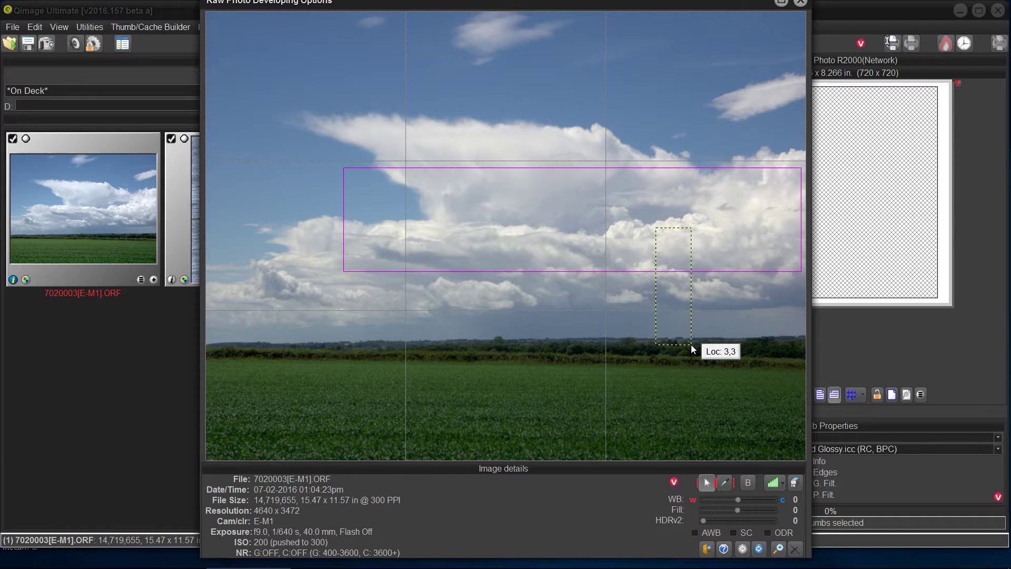
mouse_move(692, 348)
left_mouse_down()
mouse_move(675, 263)
mouse_move(684, 344)
left_mouse_up()
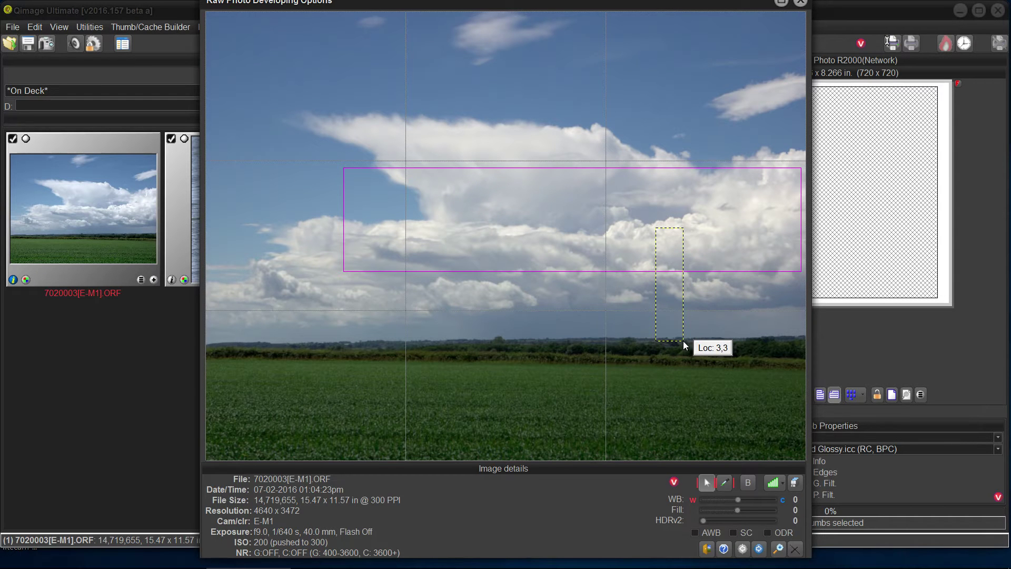
left_click_drag(685, 345, 685, 345)
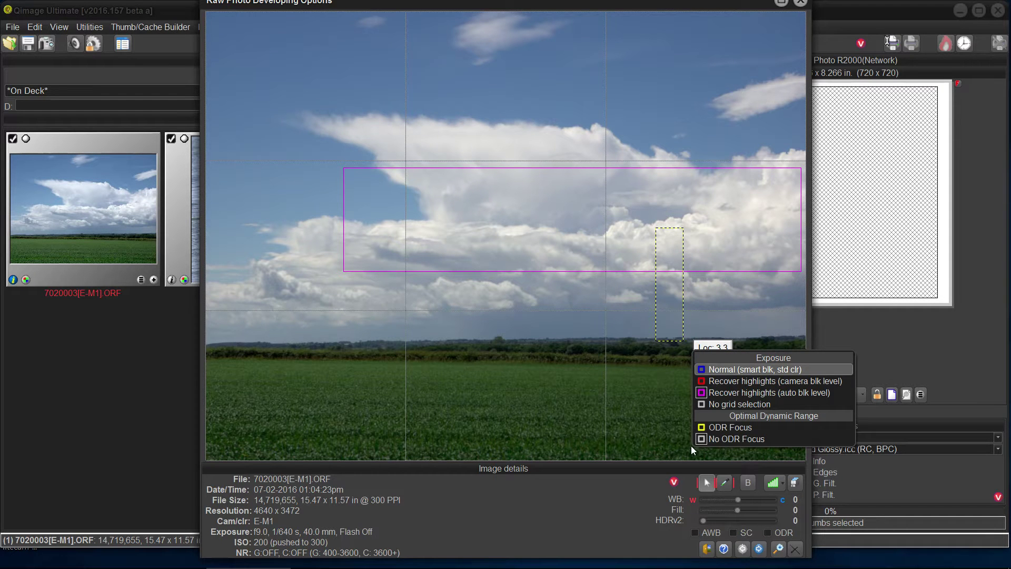
left_click(701, 427)
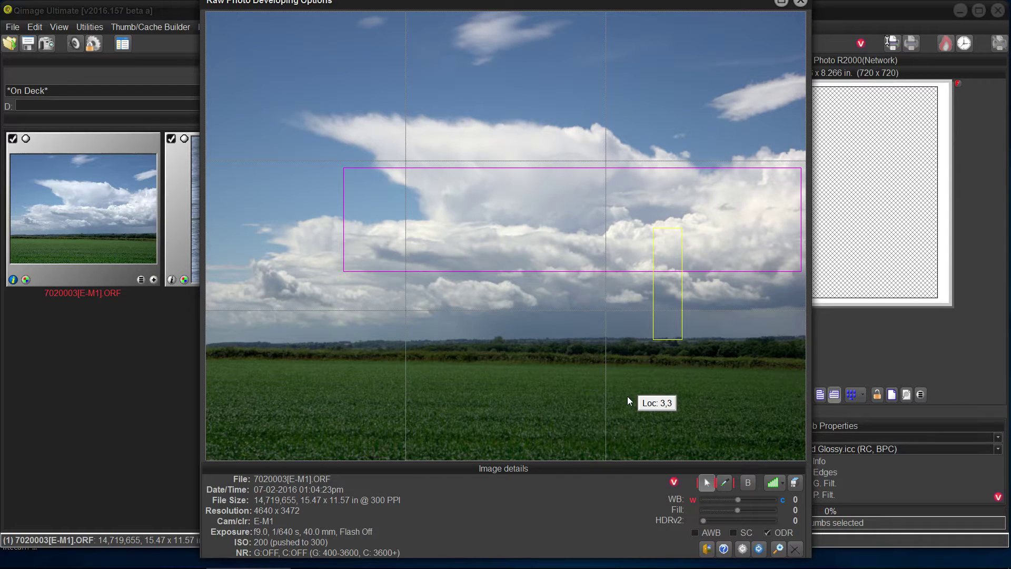
Step: Compare options A and B, ending on option B with ODR
left_click(748, 483)
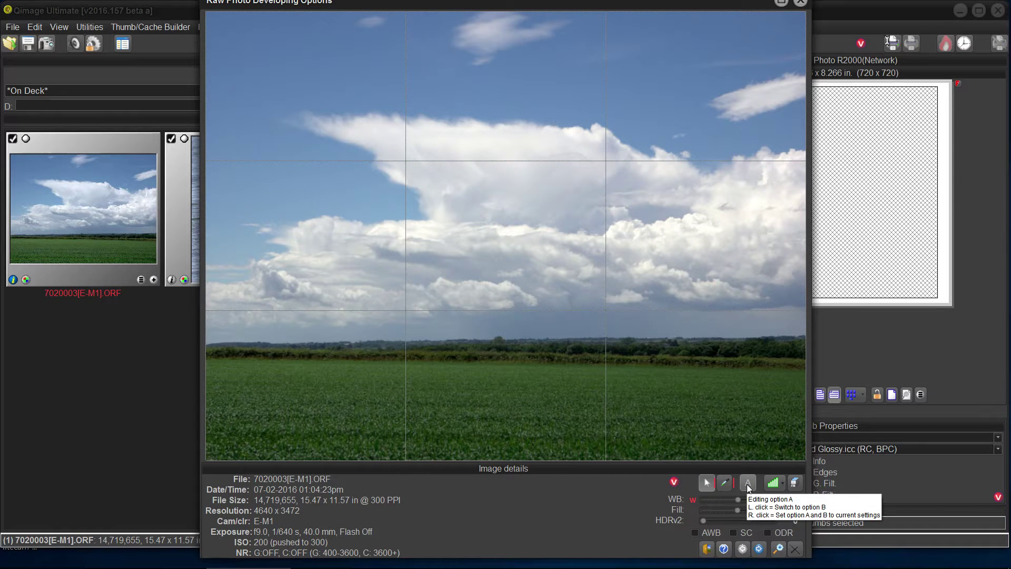
left_click(747, 487)
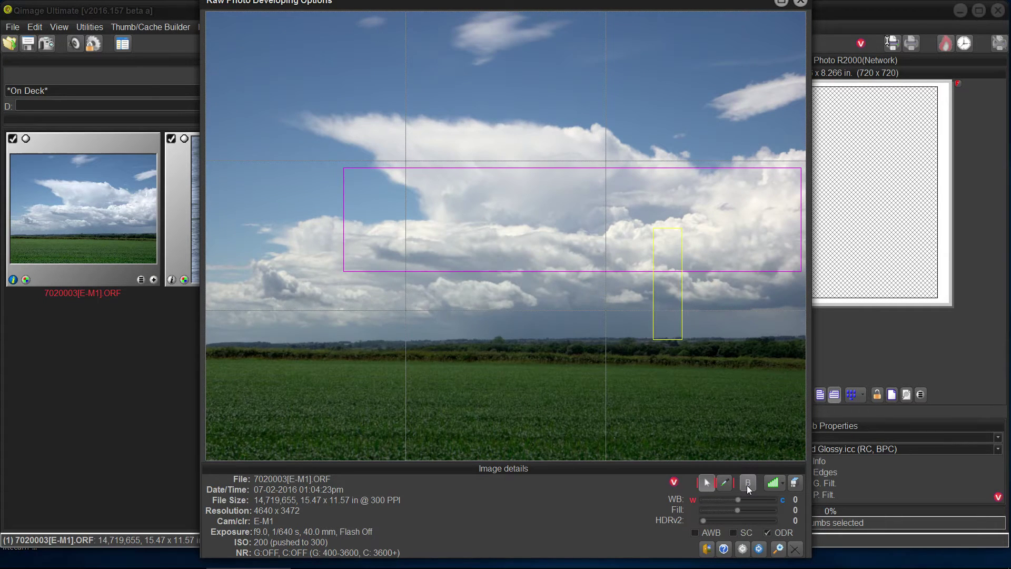
left_click(748, 487)
Step: Draw a taller region from the clouds down into the field and make it the ODR Focus
left_click_drag(665, 241, 688, 258)
left_click_drag(693, 383, 694, 414)
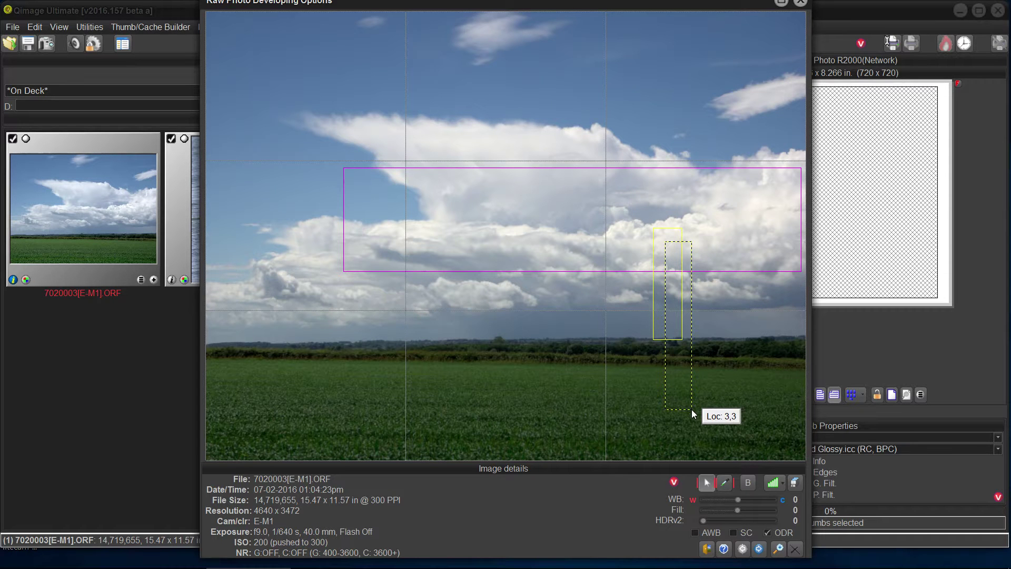
left_click_drag(693, 413, 694, 413)
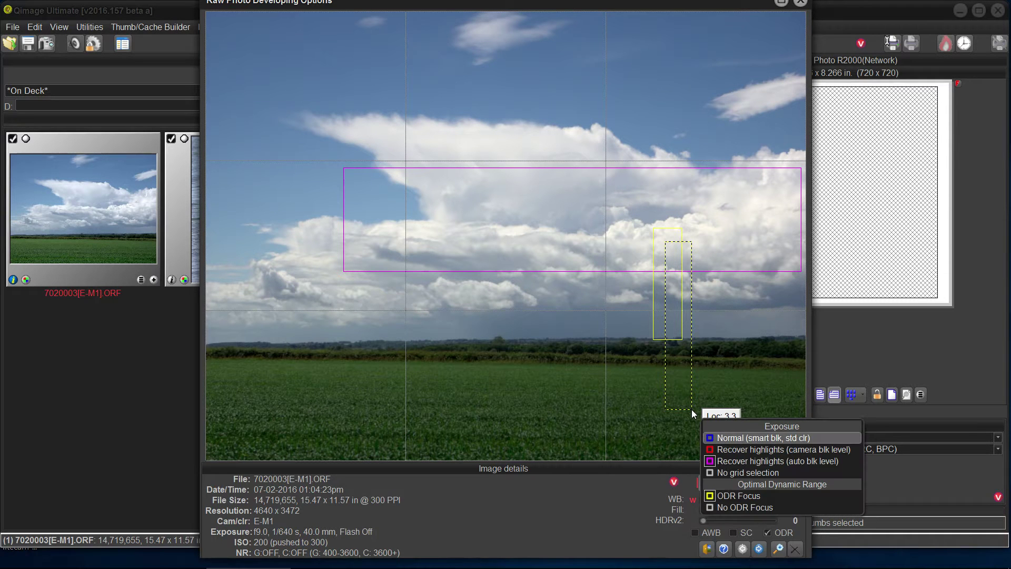
left_click(711, 498)
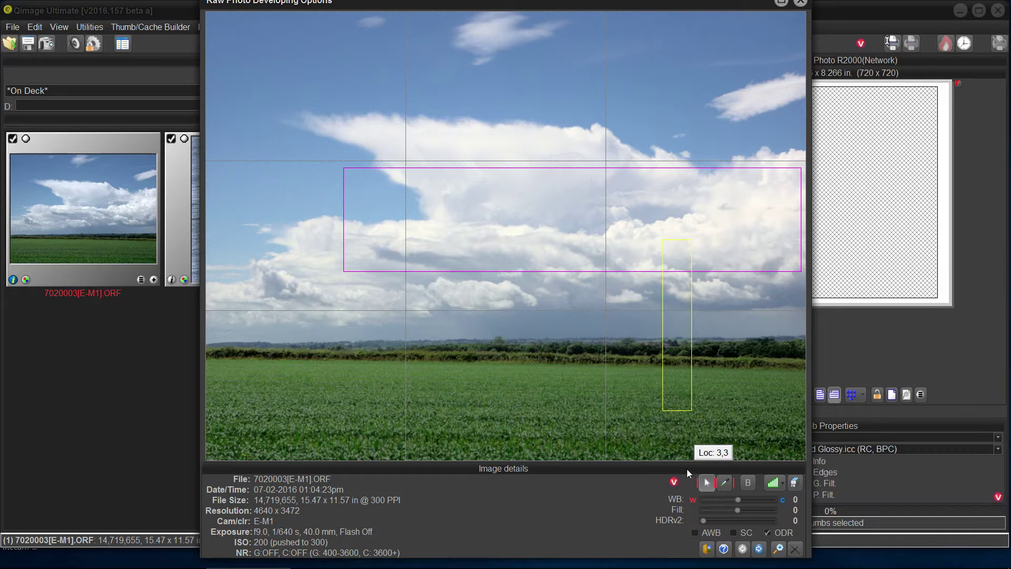
Step: Flip between options A and B to compare the renderings
left_click(748, 483)
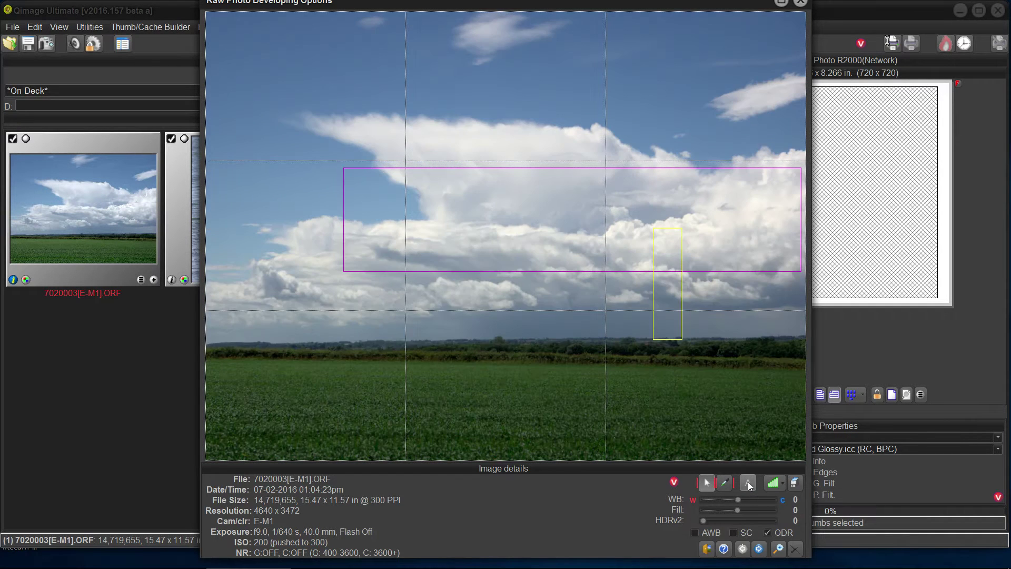
left_click(748, 482)
left_click(748, 483)
left_click(748, 484)
left_click(748, 486)
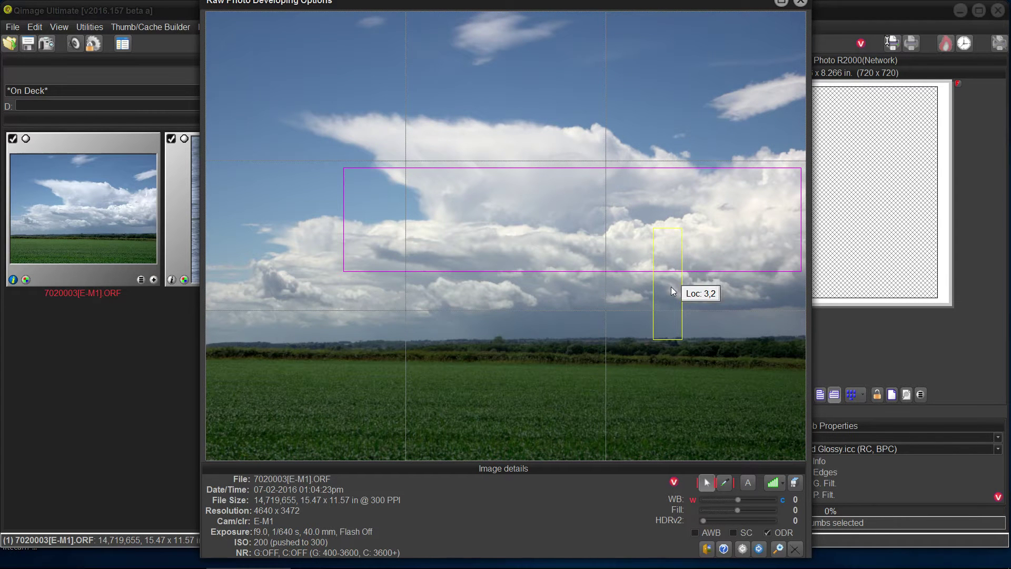
Step: On option B, set a taller area from the clouds into the field as the ODR Focus
left_click(748, 484)
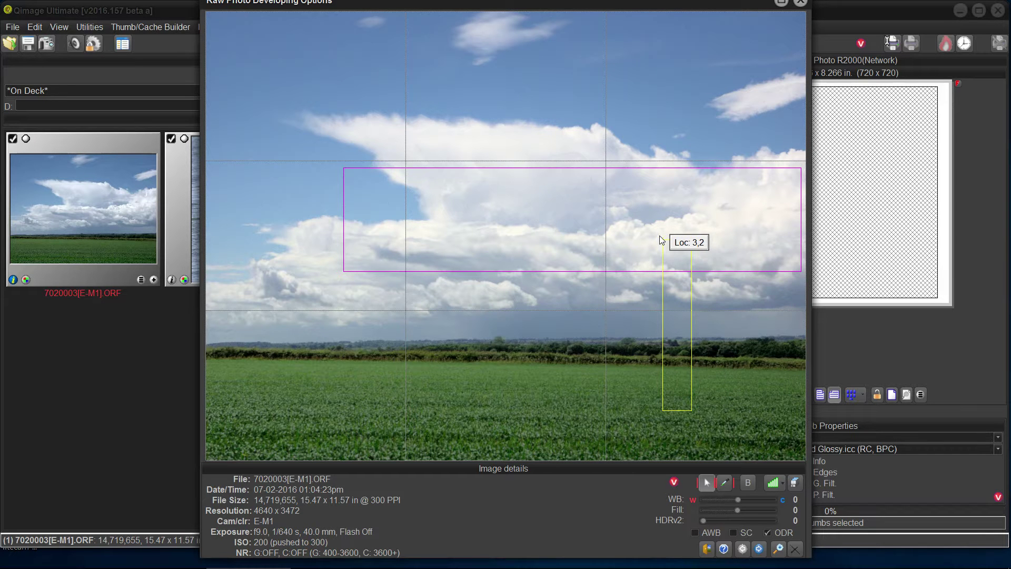
left_click_drag(660, 236, 693, 387)
left_click(711, 472)
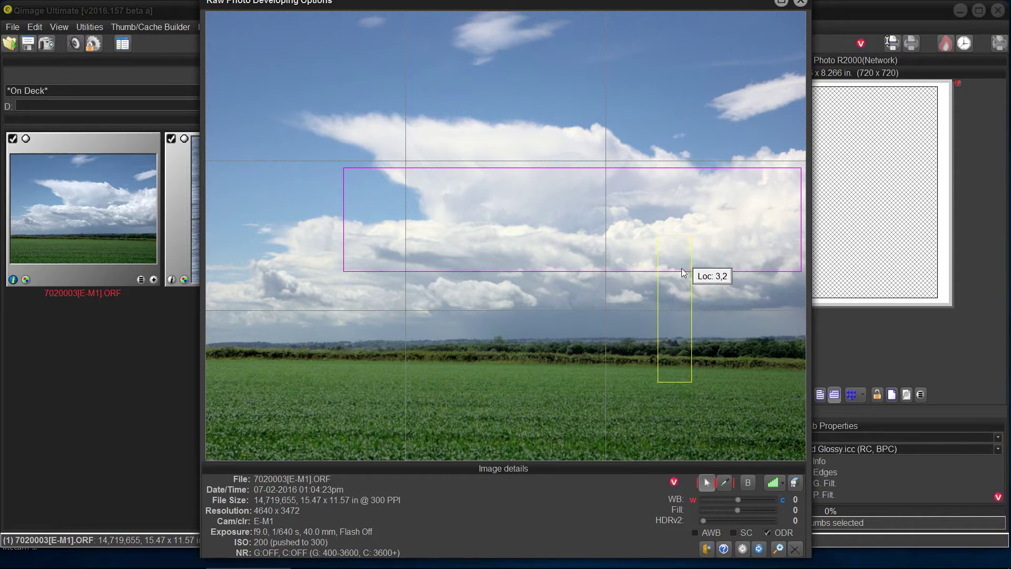
Step: Toggle SC on and off to compare, leaving SC on to brighten sky and field
left_click(733, 532)
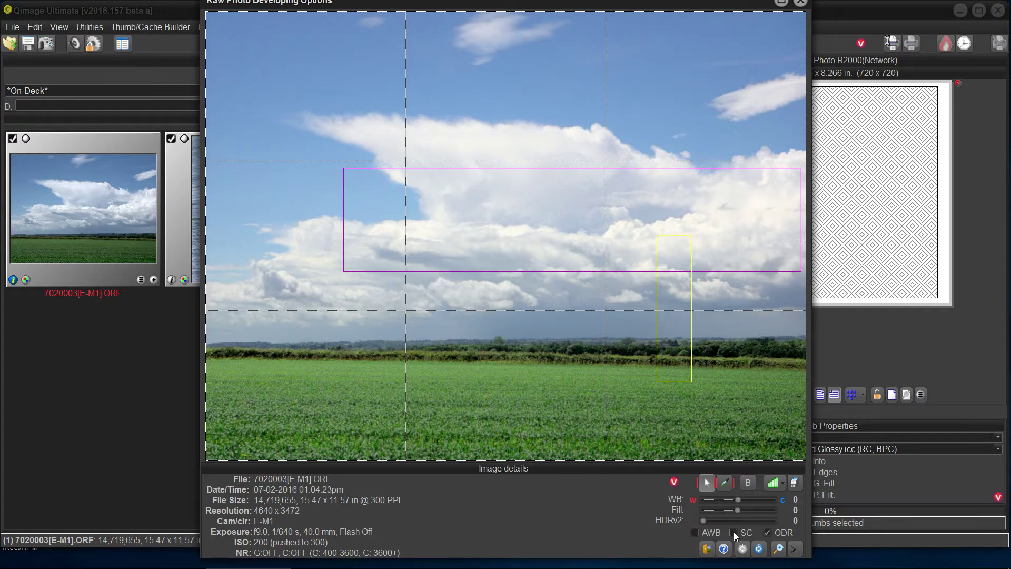
left_click(734, 532)
left_click(735, 532)
left_click(735, 532)
left_click(734, 536)
left_click(734, 536)
left_click(734, 534)
Step: Redraw the landscape's focus area in the clouds and set it as the ODR Focus
right_click(689, 335)
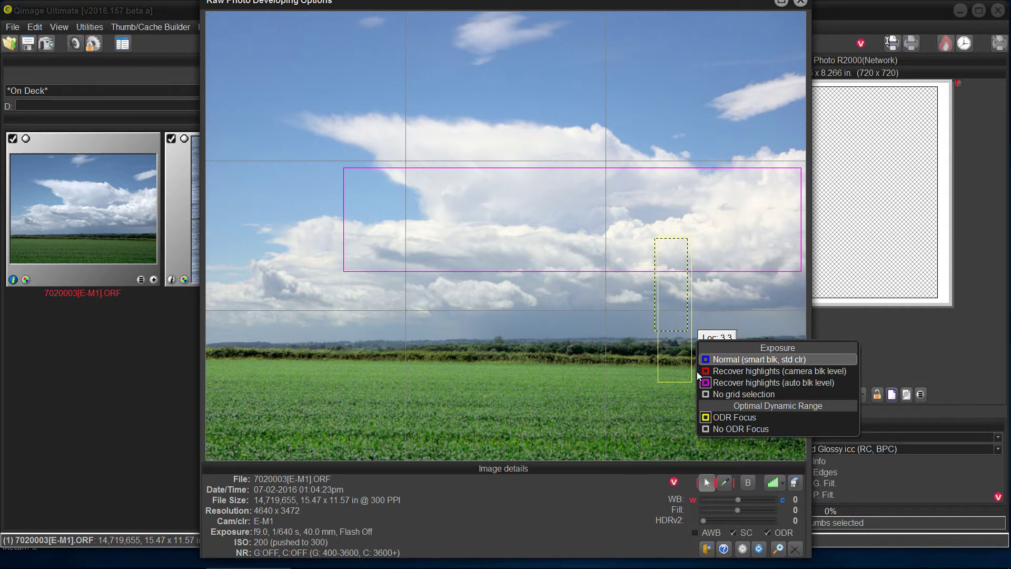
left_click(706, 419)
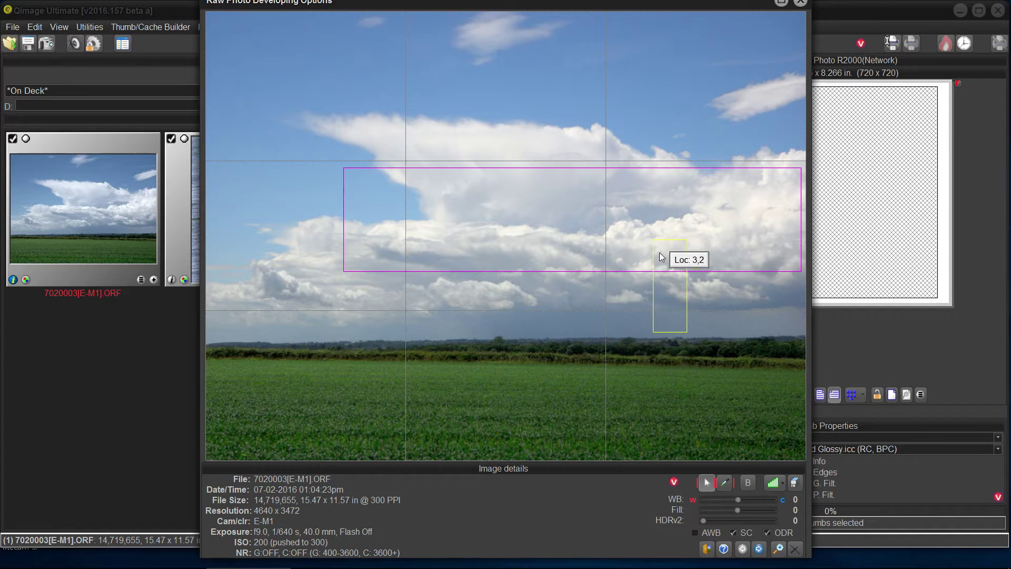
left_click_drag(654, 239, 694, 357)
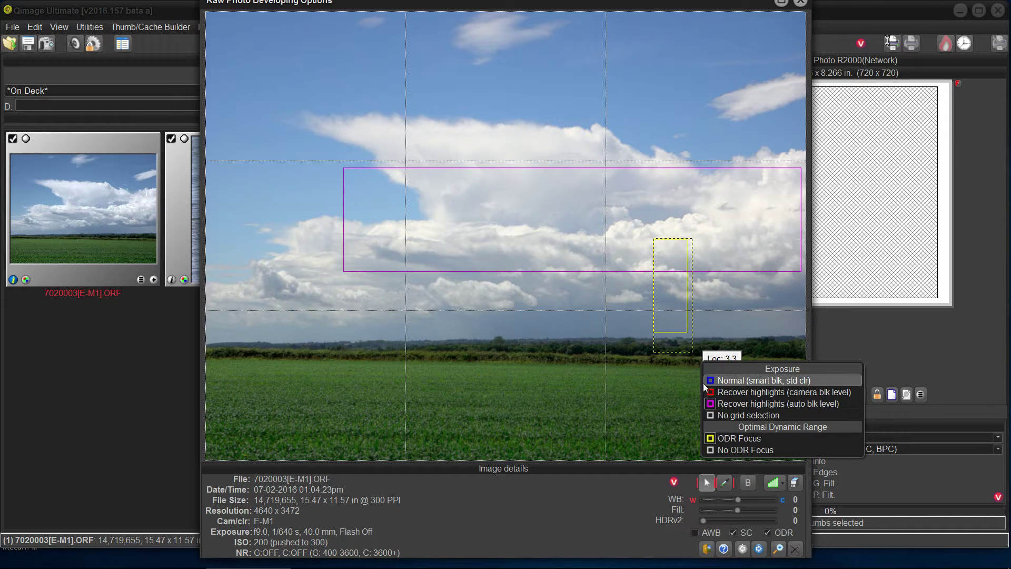
left_click(711, 440)
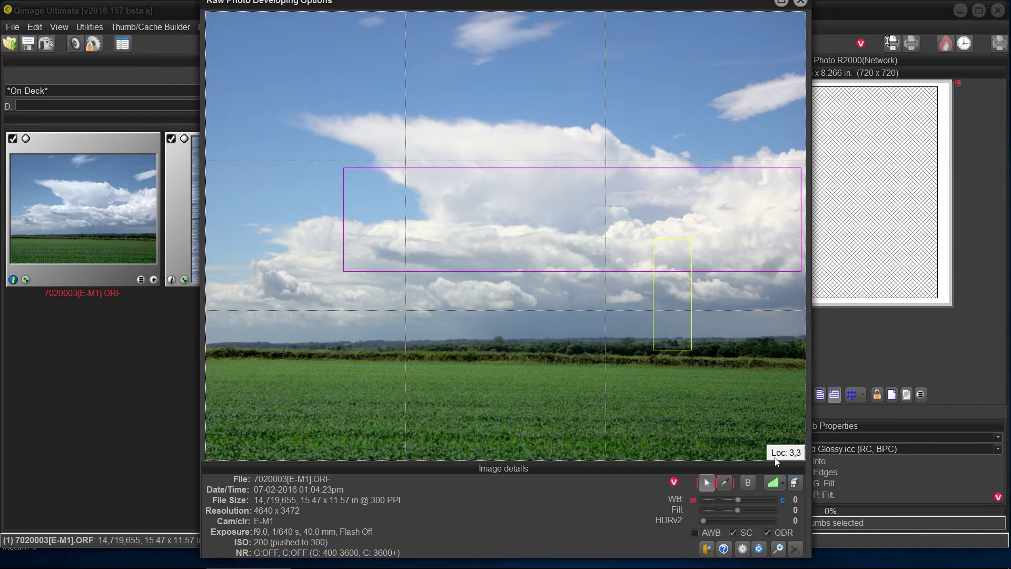
Step: Compare options A and B repeatedly, finishing on option B
left_click(749, 486)
left_click(748, 488)
left_click(747, 488)
left_click(747, 487)
left_click(747, 489)
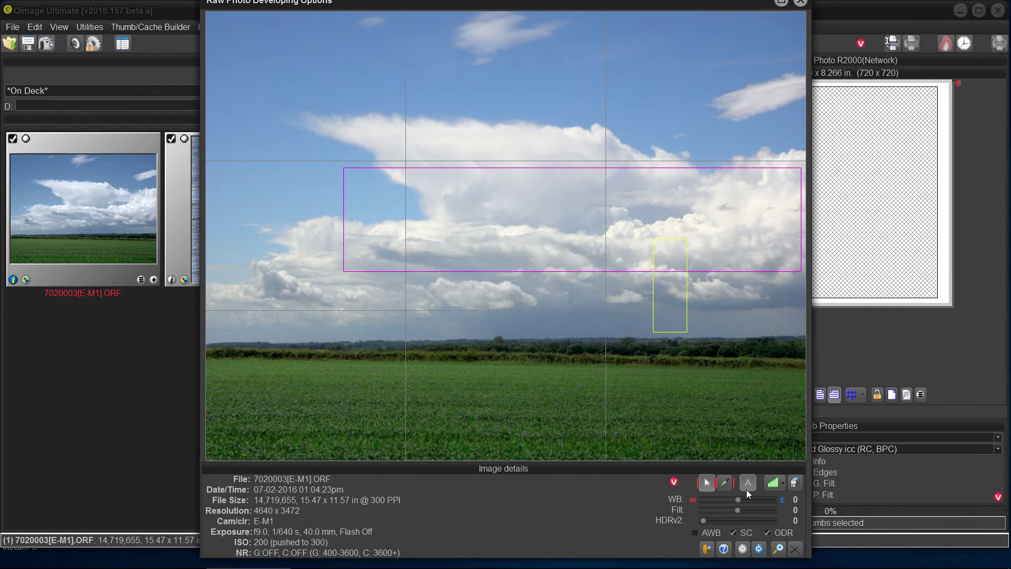
left_click(747, 489)
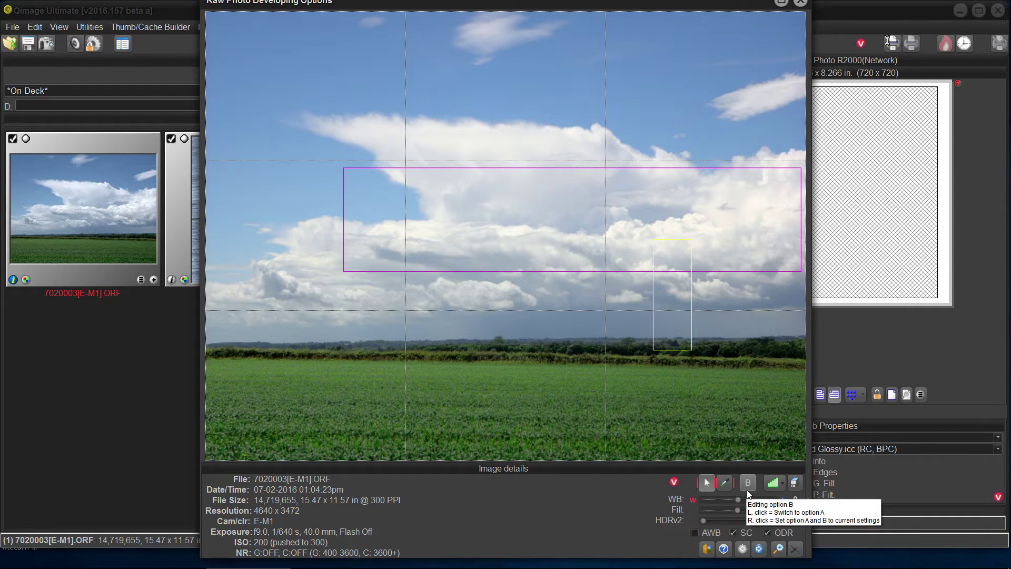
left_click(748, 490)
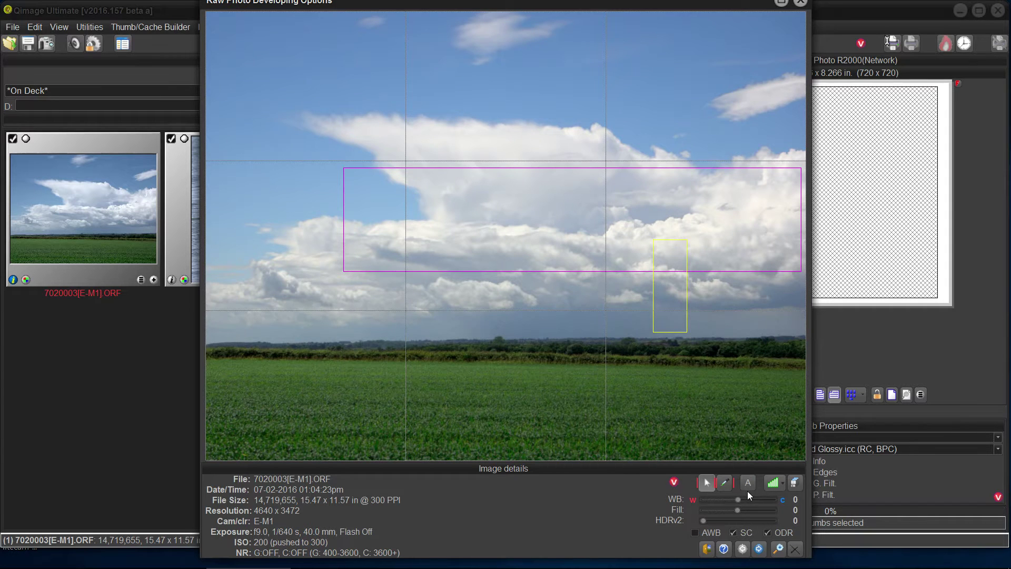
left_click(748, 489)
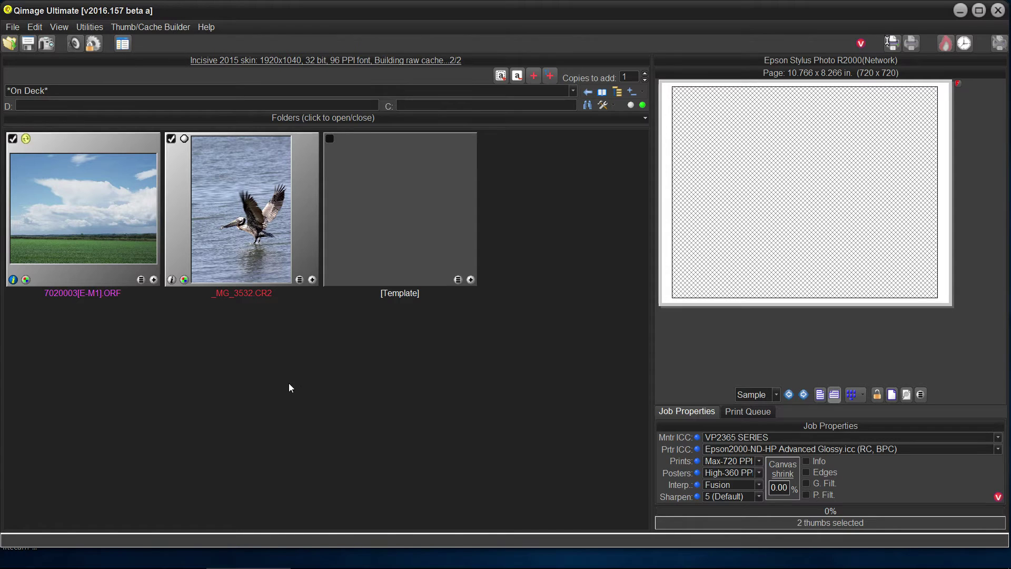
Step: Open the pelican photo _MG_3532.CR2 for raw developing, at ISO 100 pushed to 520
left_click(184, 280)
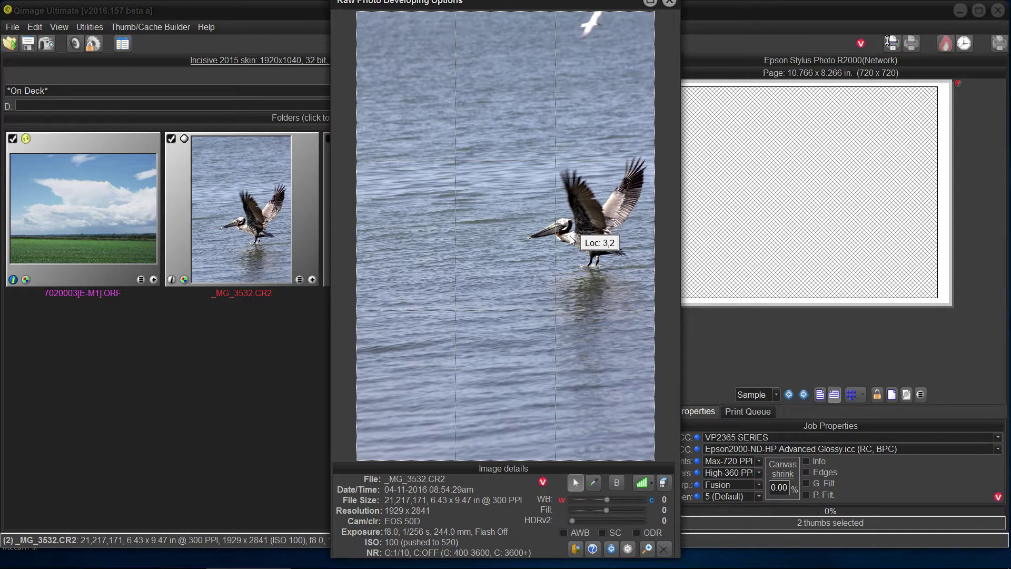
mouse_move(573, 240)
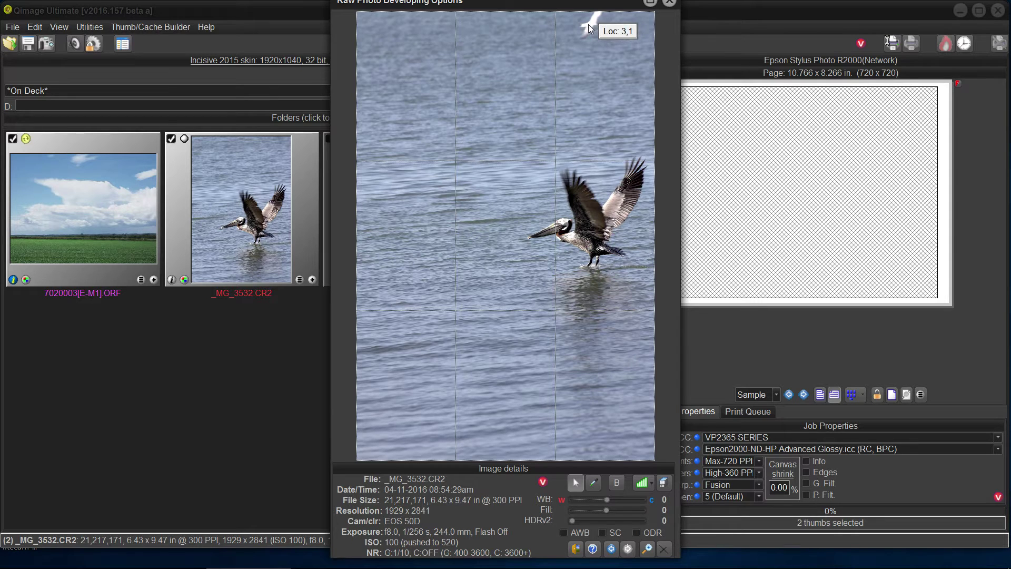
mouse_move(589, 25)
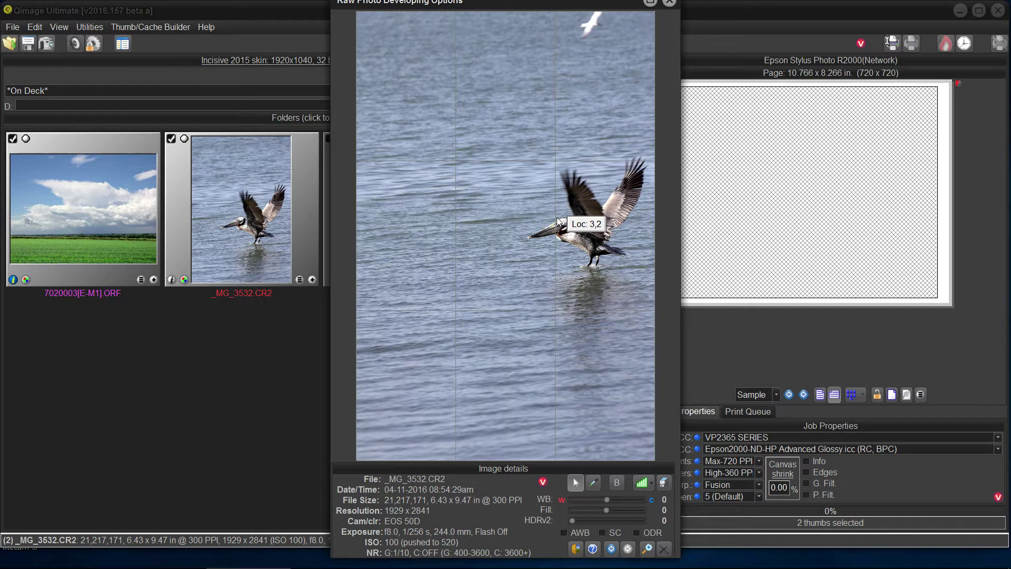
Step: Apply Recover highlights (auto blk level) to the pelican's white head, dropping the push to 190
left_click_drag(558, 220, 577, 244)
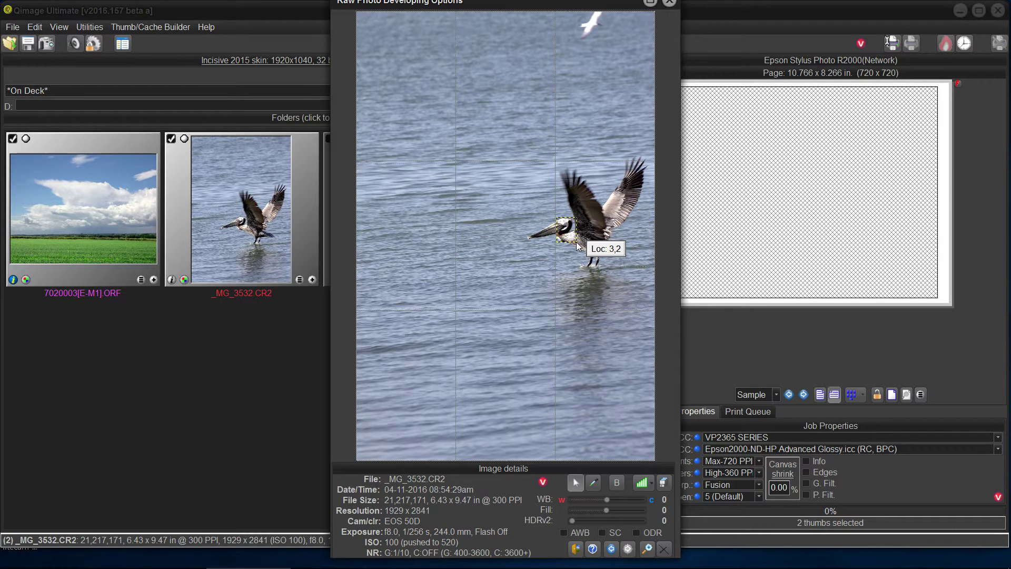
left_click(578, 246)
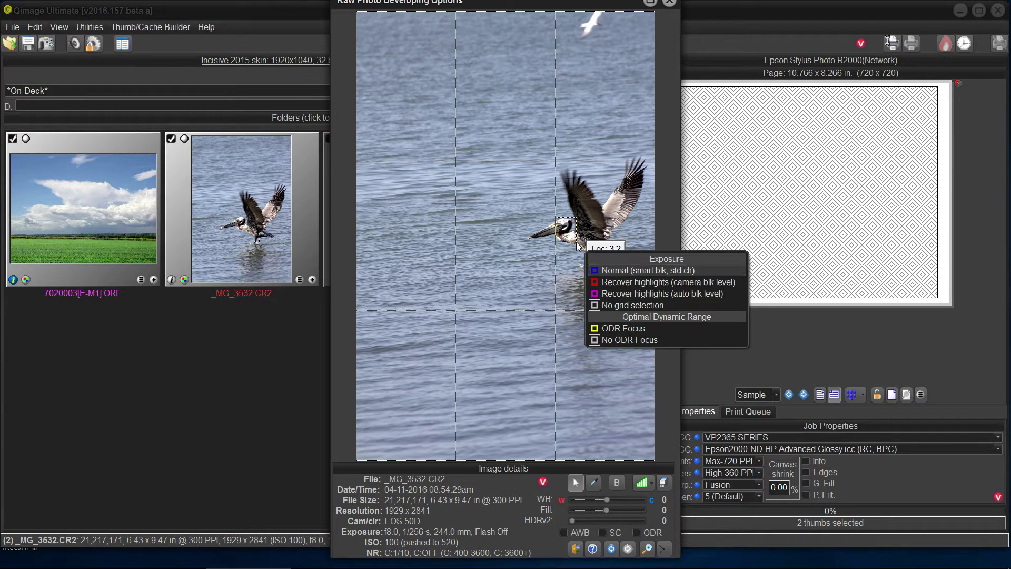
left_click(595, 293)
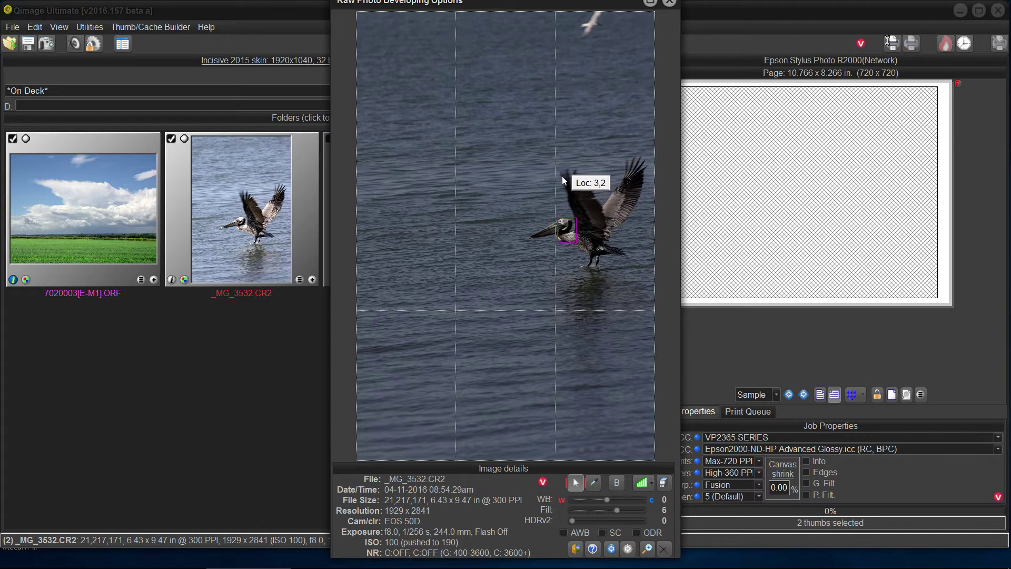
Step: Set the pelican's wings and body as the ODR Focus area, turning ODR on
left_click_drag(567, 178, 608, 249)
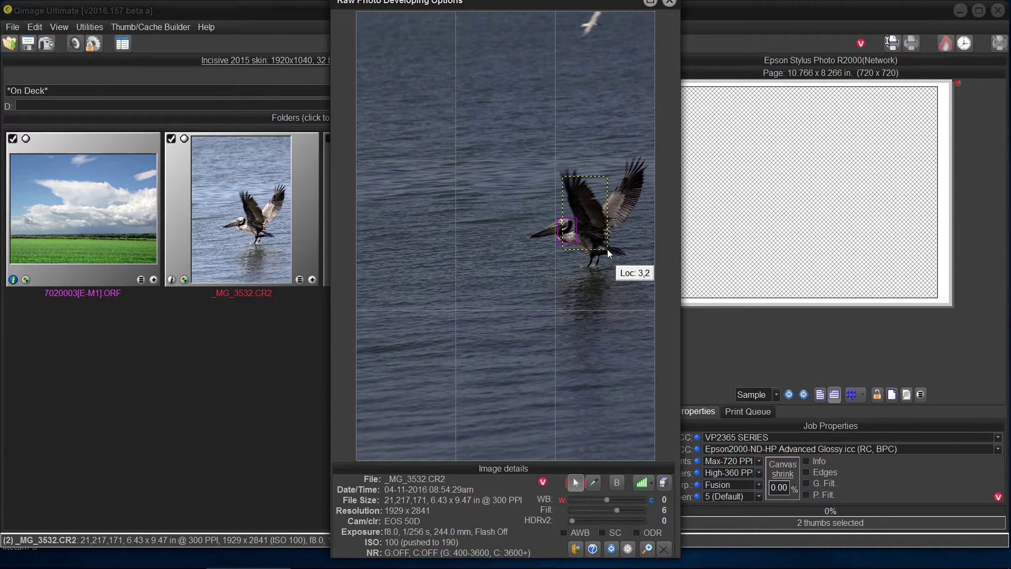
right_click(608, 249)
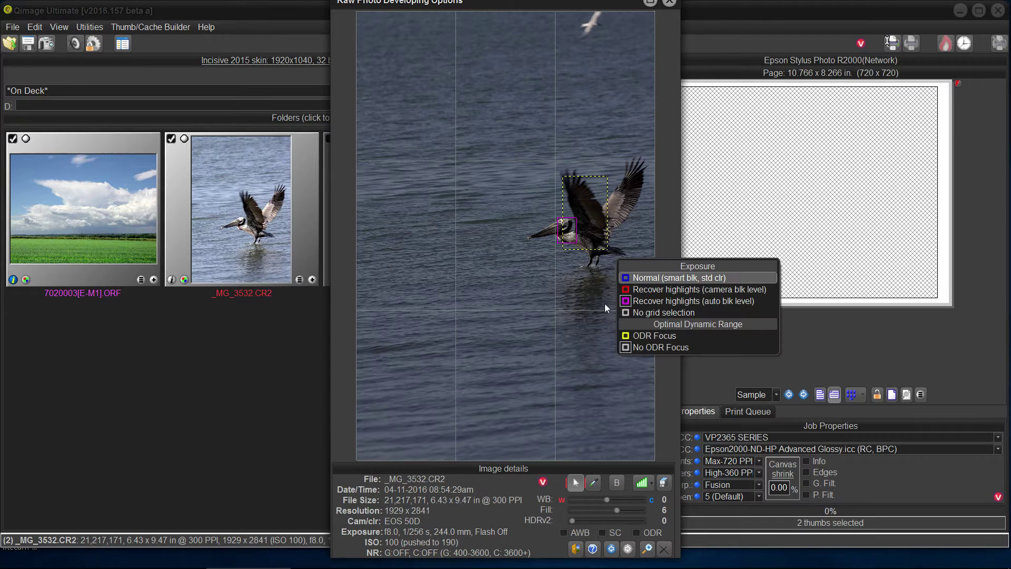
left_click(624, 336)
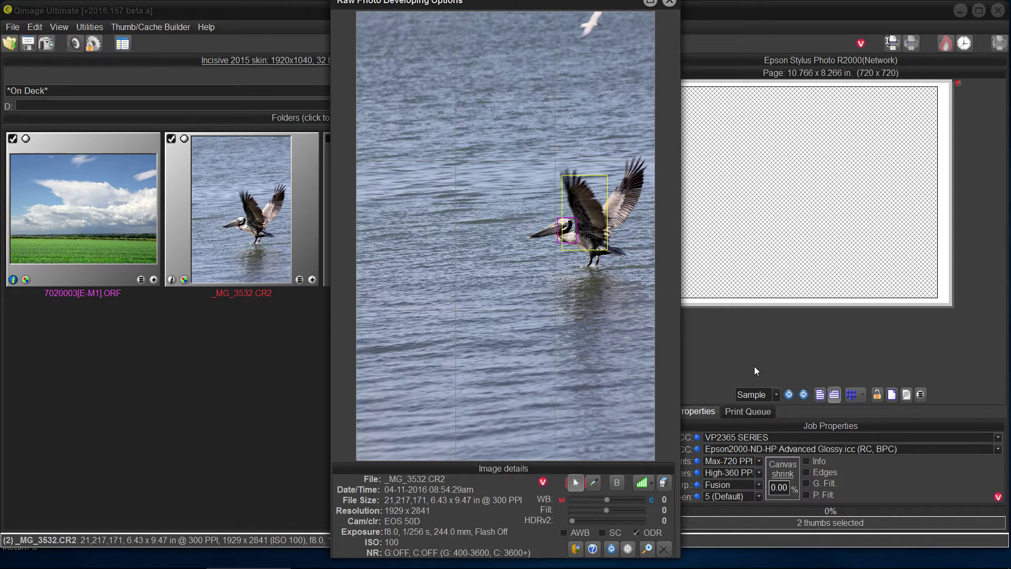
Step: Flip the pelican between options A and B, end on B with ODR on, and mark its body
left_click(616, 482)
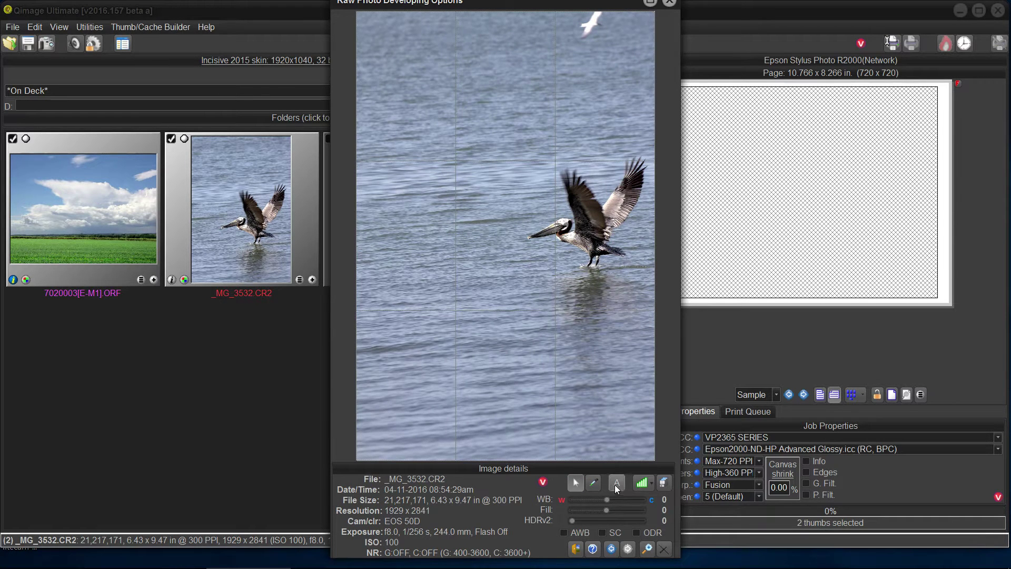
left_click(615, 484)
left_click(616, 484)
left_click(616, 485)
left_click(615, 487)
left_click(615, 488)
left_click(615, 488)
left_click(616, 489)
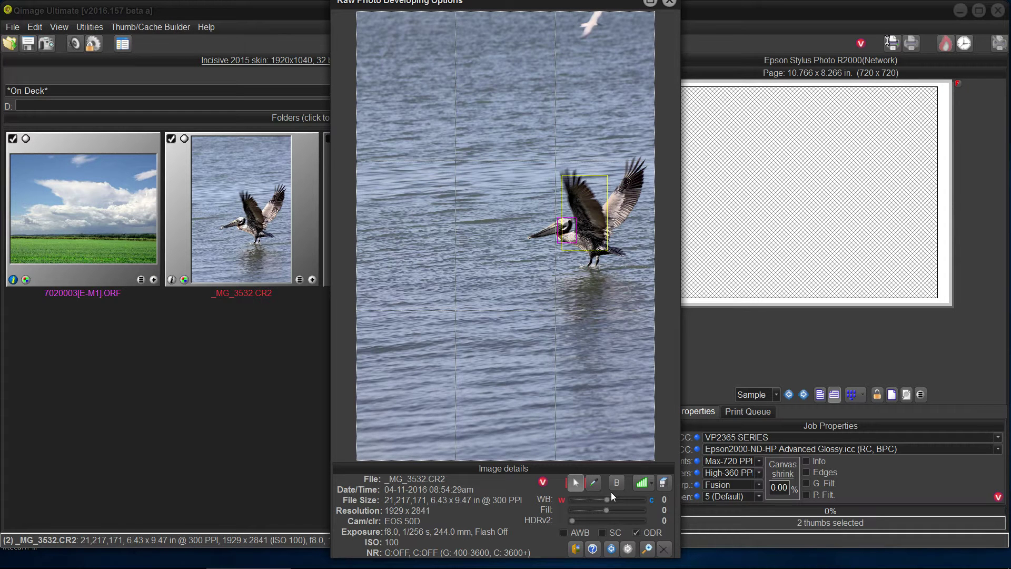
left_click(615, 485)
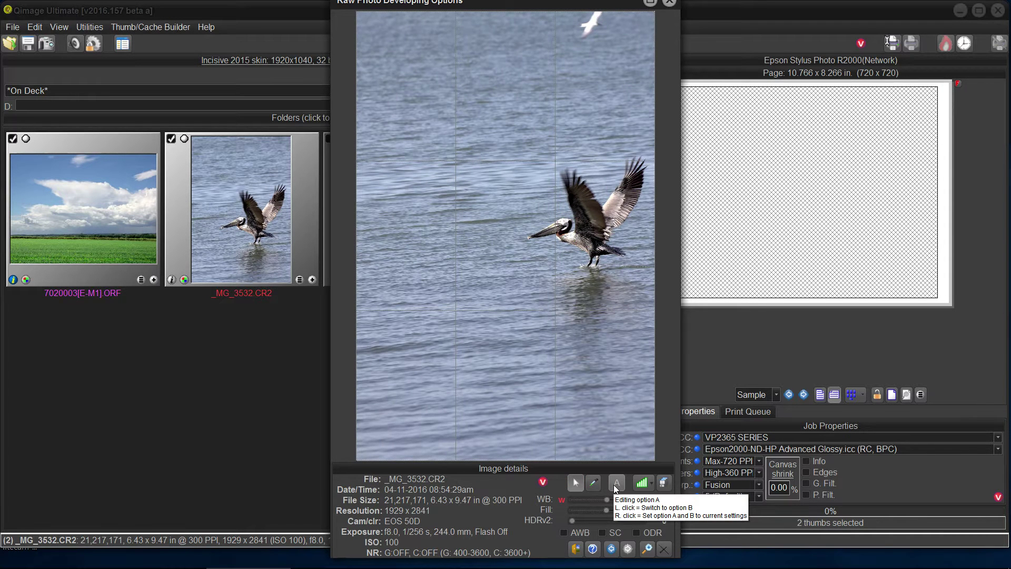
left_click(614, 485)
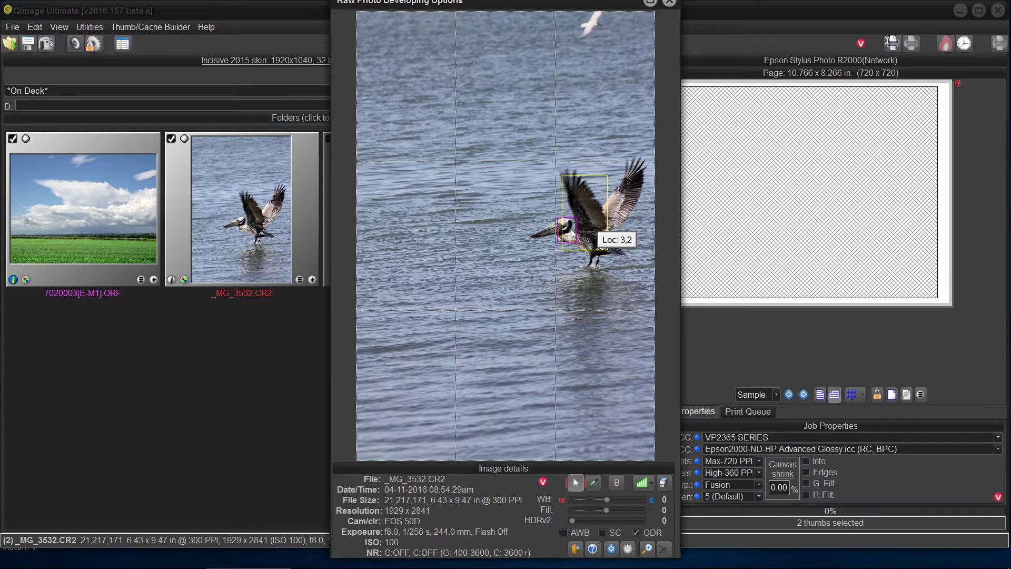
left_click_drag(566, 186, 614, 250)
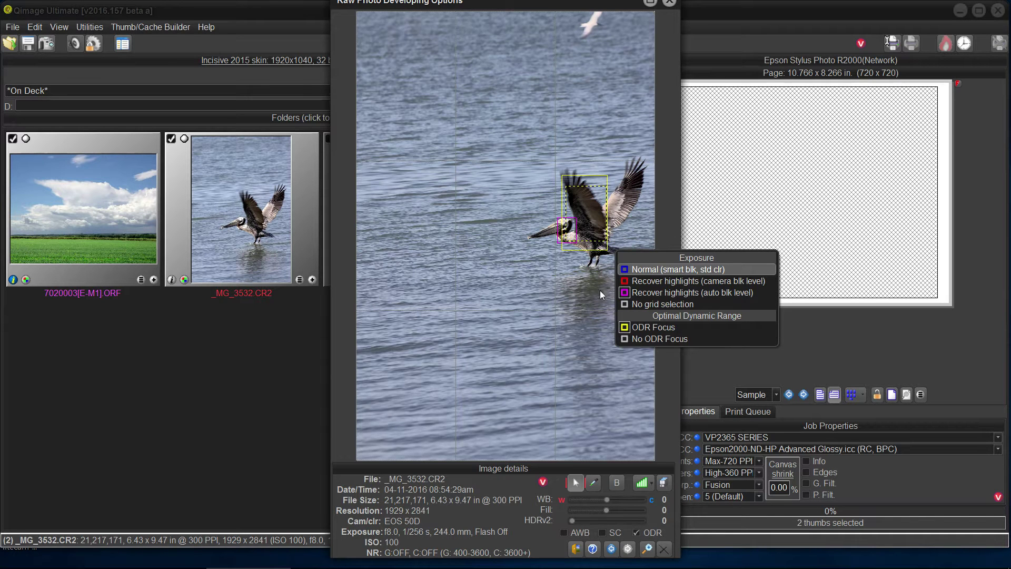
Step: Make the marked body box option B's ODR focus, then flip between A and B to compare
left_click(626, 329)
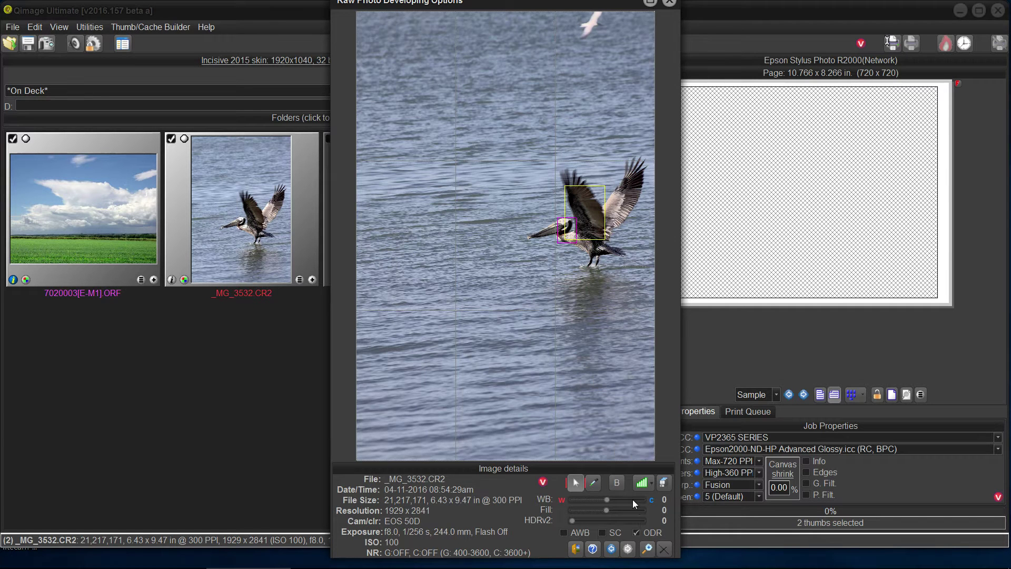
left_click(620, 481)
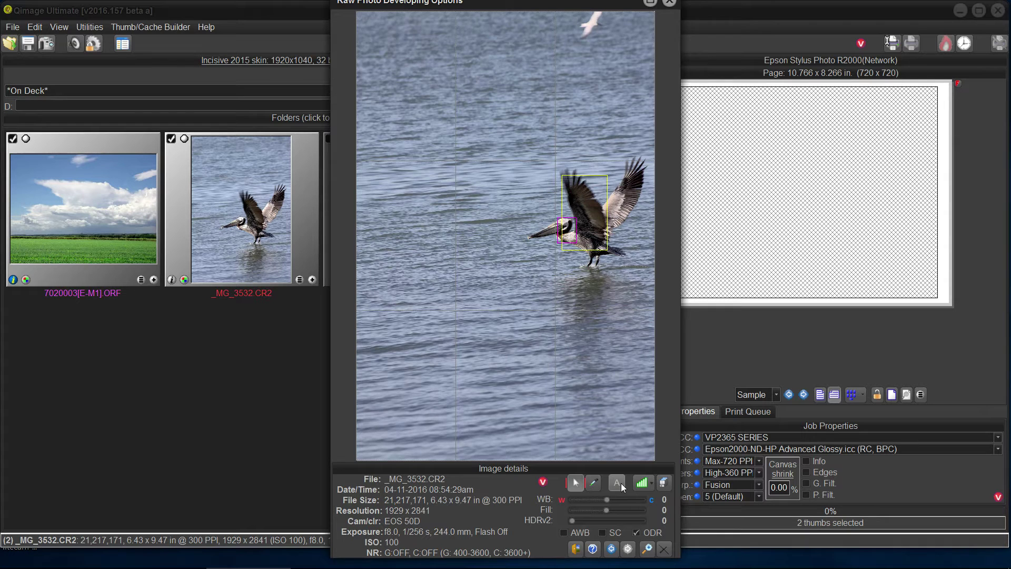
left_click(619, 481)
left_click(622, 485)
left_click(623, 486)
left_click(624, 489)
left_click(624, 489)
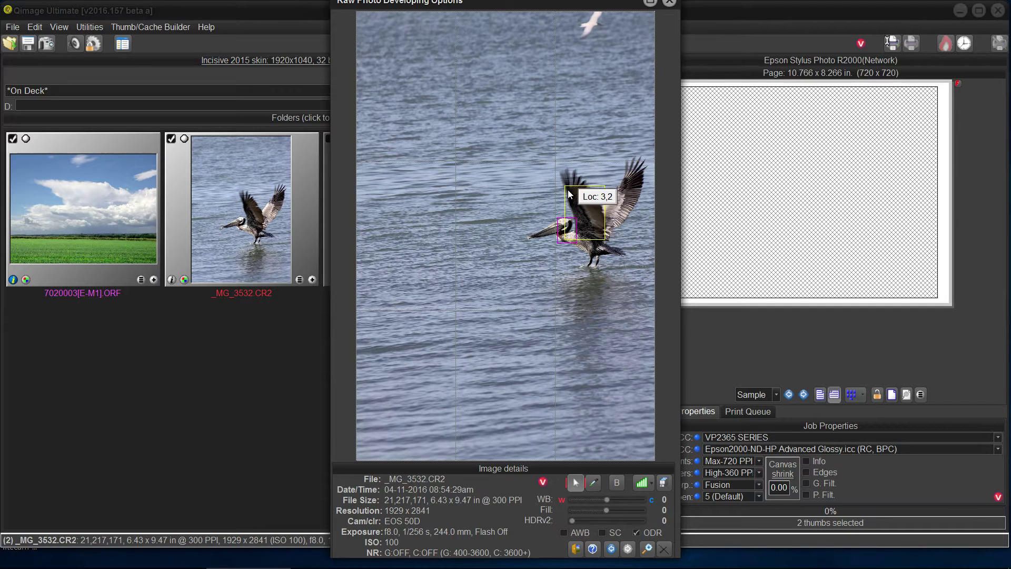
Step: Reapply ODR Focus to the pelican box, then save option A and close the developing options
right_click(602, 240)
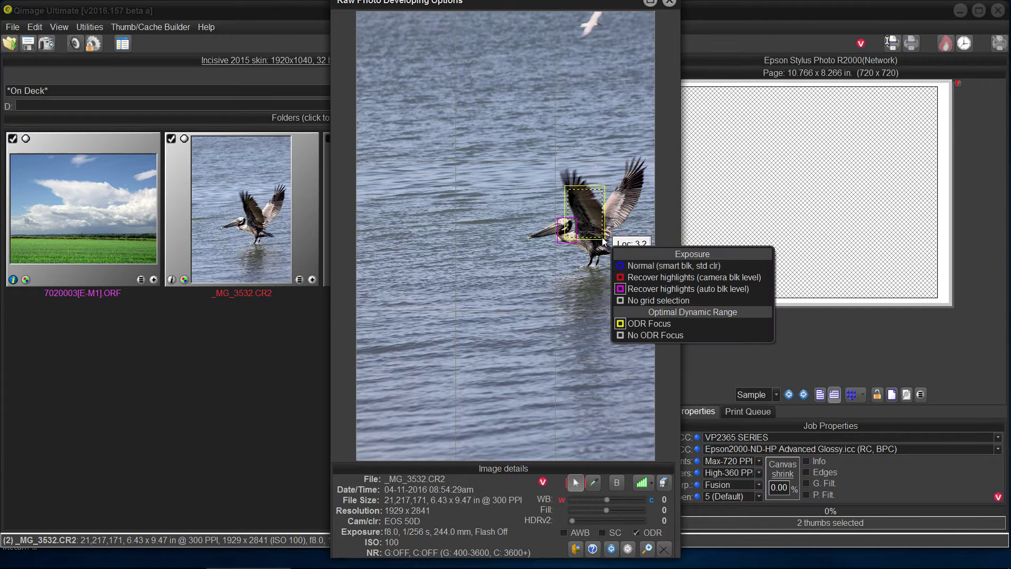
left_click(627, 324)
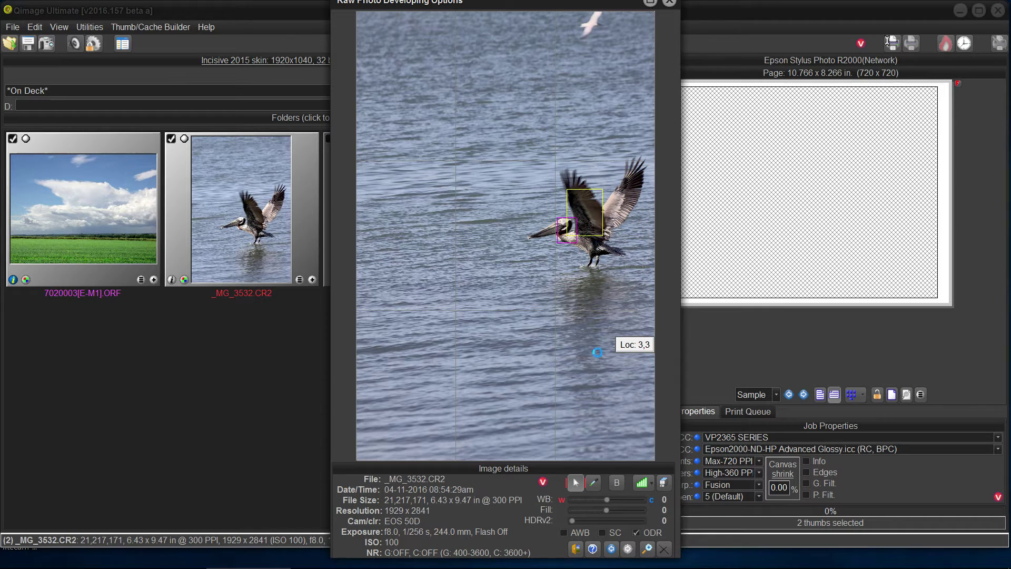
left_click(618, 482)
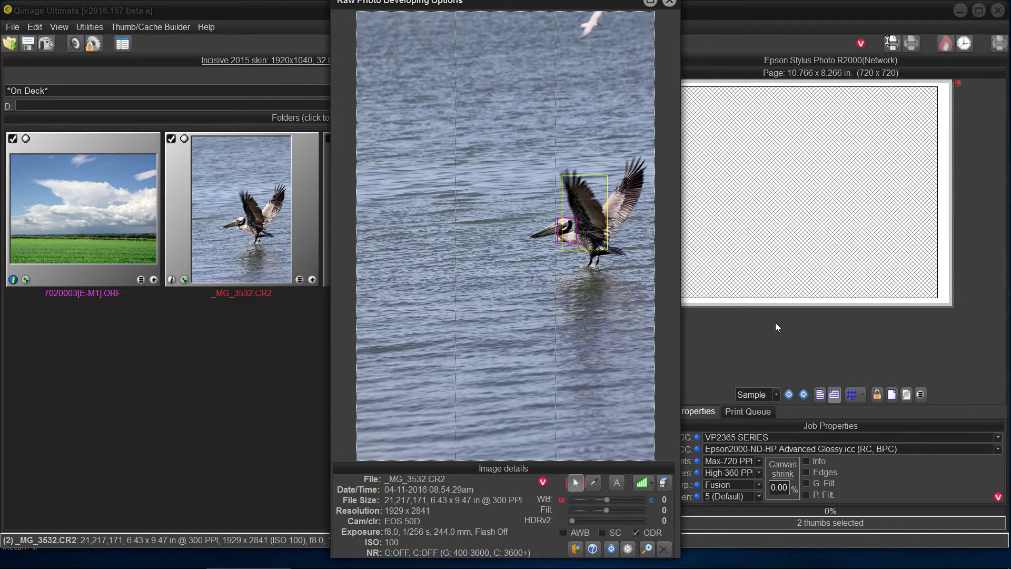
left_click(576, 549)
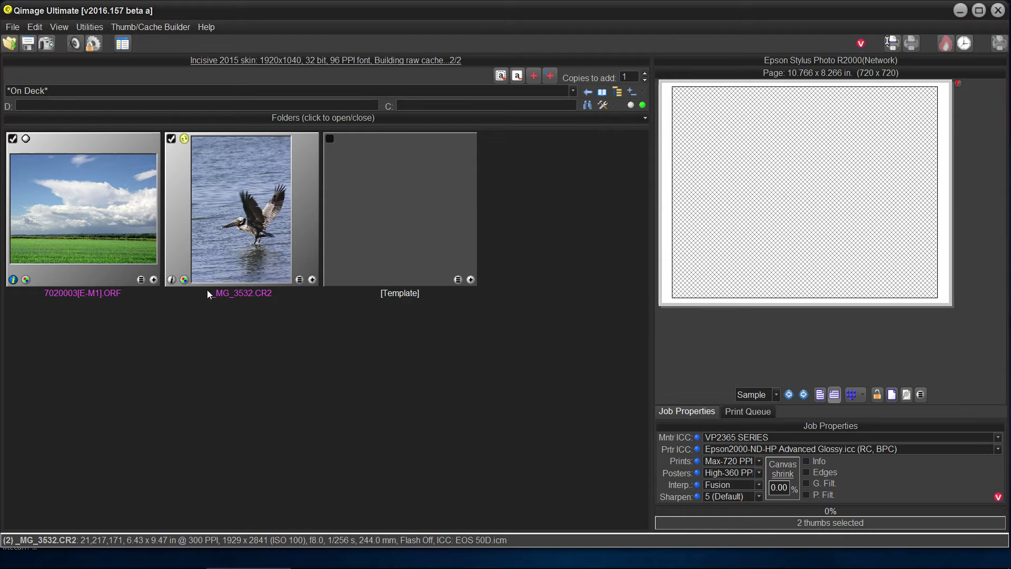
Step: View the landscape photo in the full-screen viewer, then exit it
double_click(115, 236)
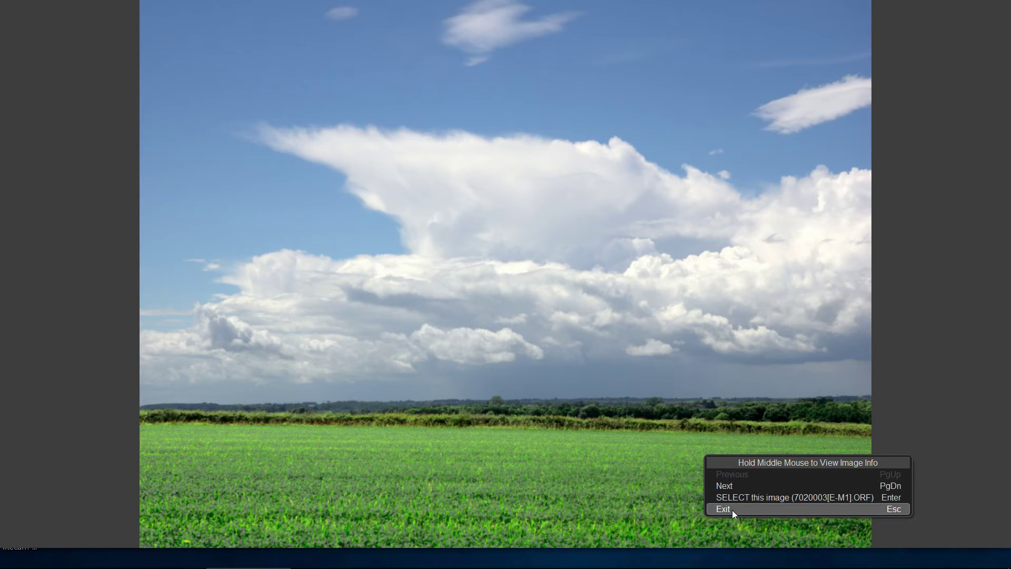
left_click(732, 510)
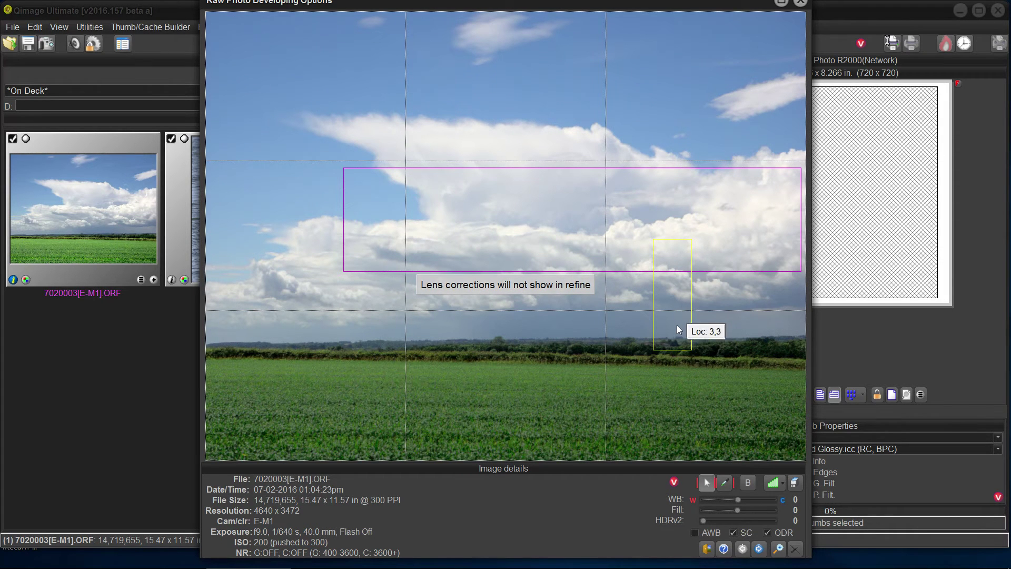
Step: In option A, make a tall strip from the low clouds into the field the ODR focus
left_click(748, 484)
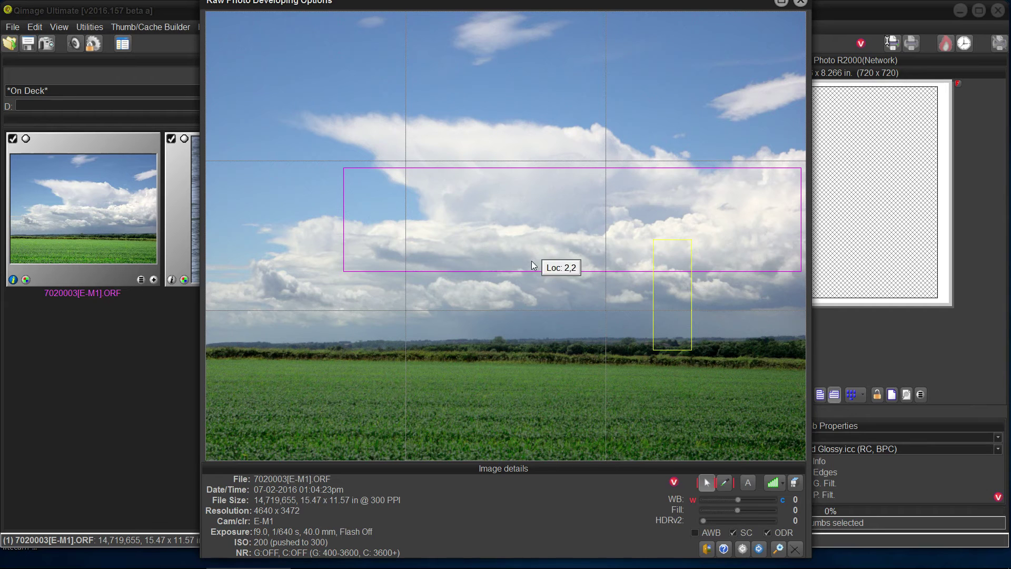
left_click_drag(507, 259, 526, 448)
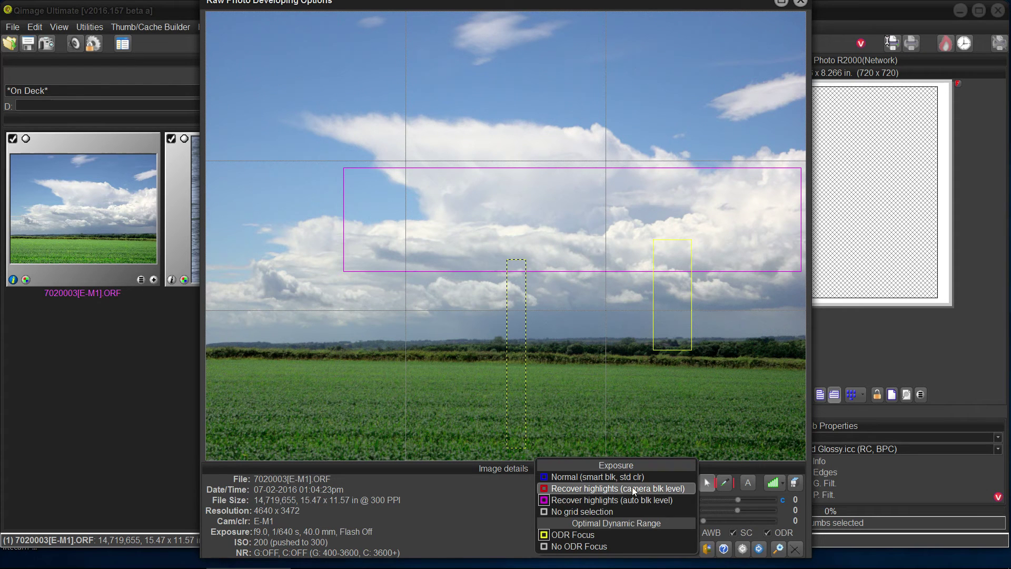
left_click(574, 534)
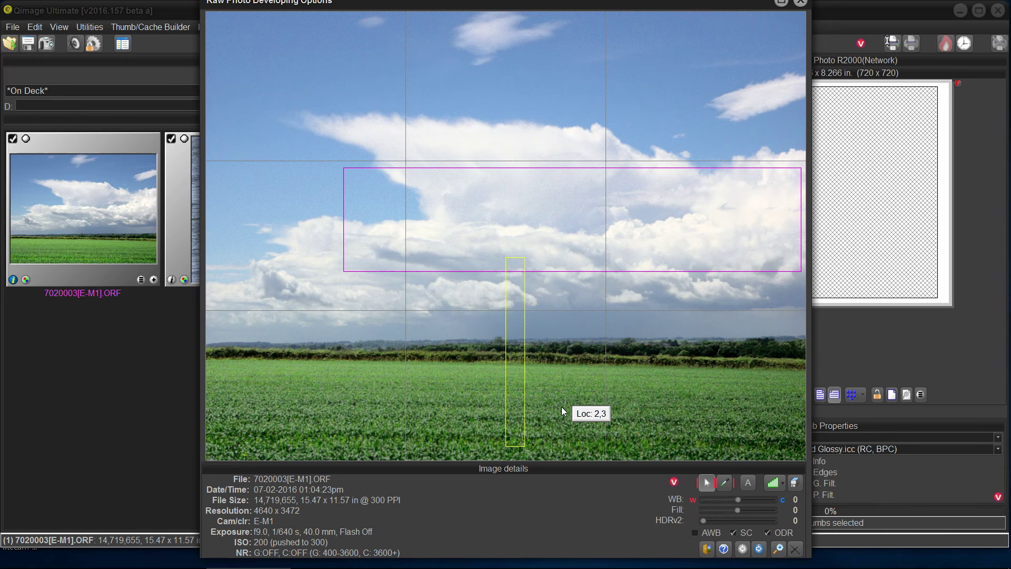
Step: Flip the landscape between options A and B, settle on B, and close the developing options
left_click(752, 482)
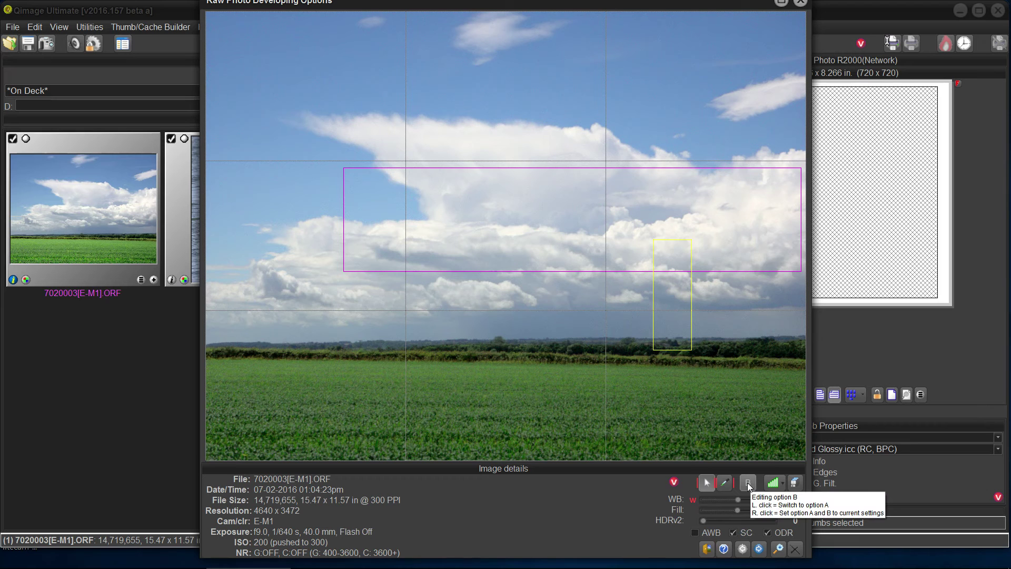
left_click(749, 488)
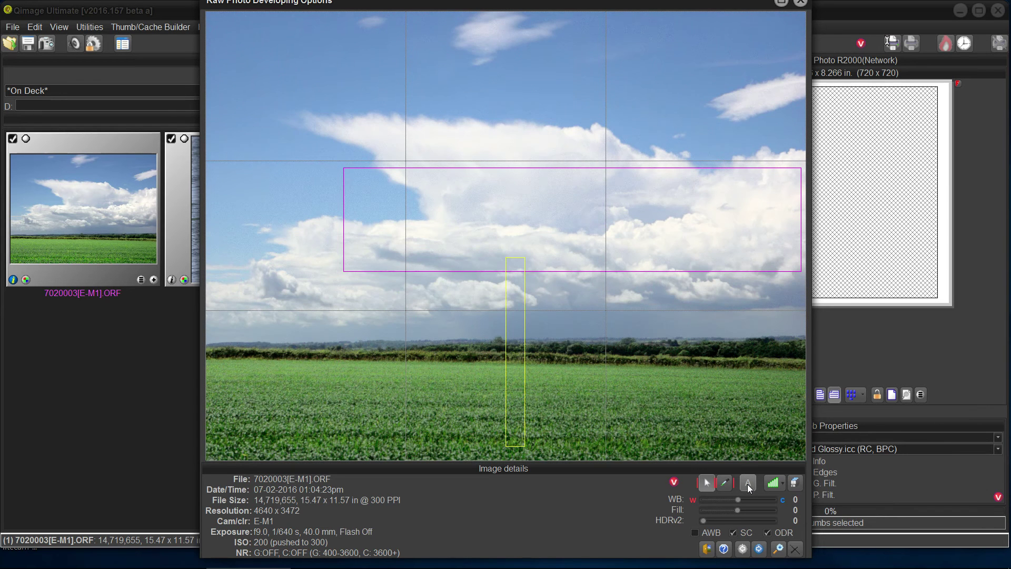
left_click(748, 487)
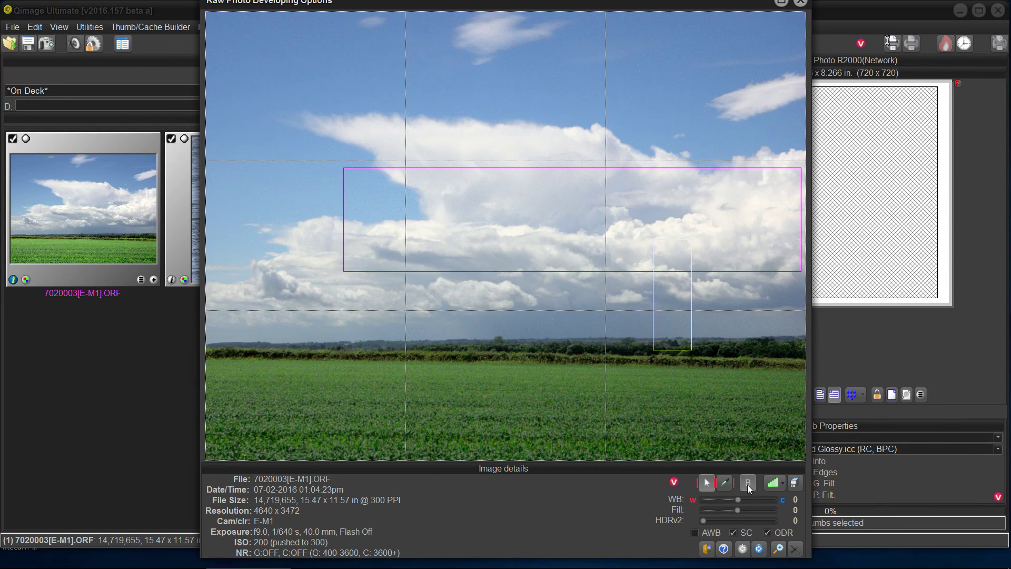
left_click(748, 487)
left_click(748, 488)
left_click(749, 487)
left_click(749, 488)
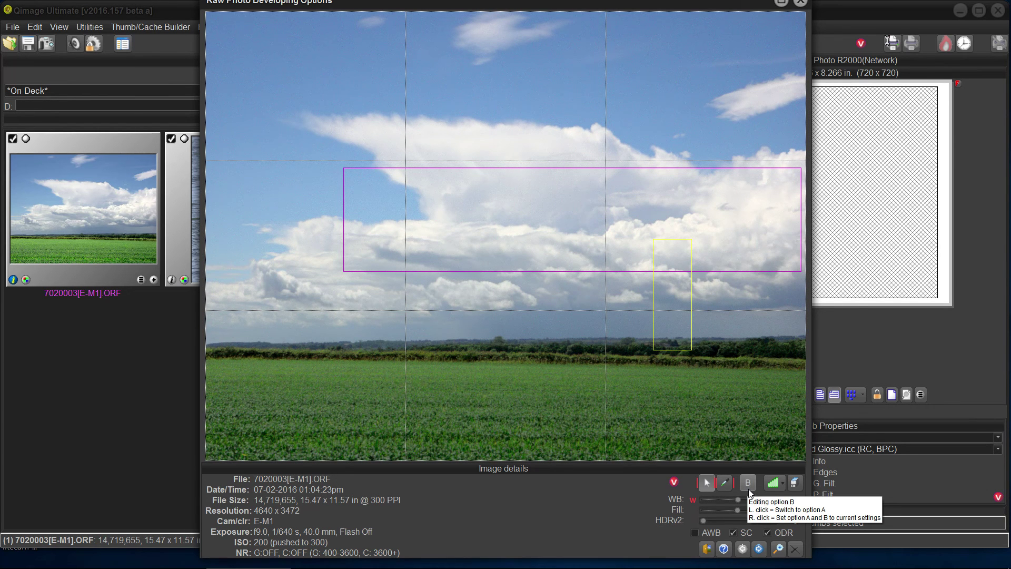
left_click(776, 548)
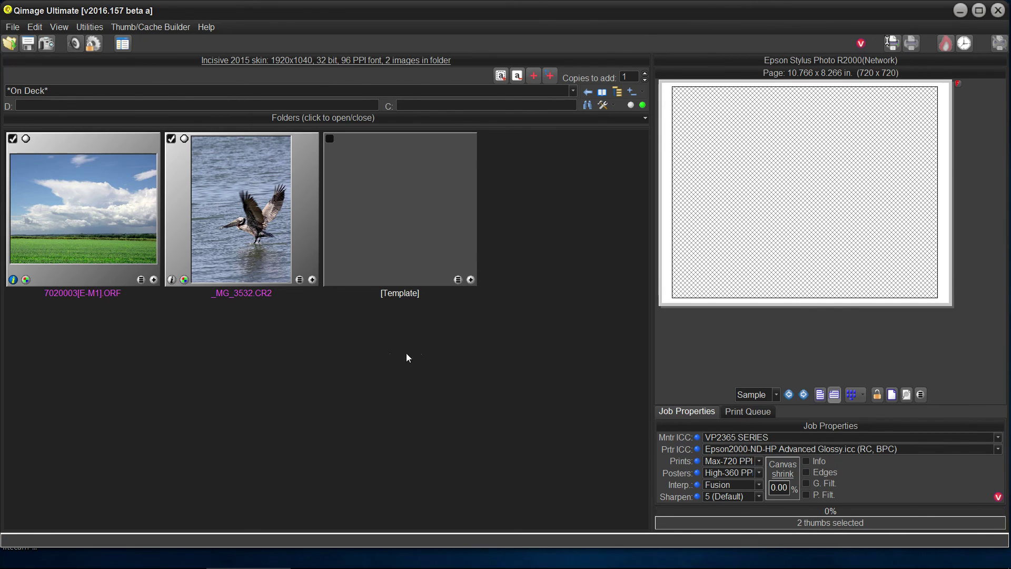